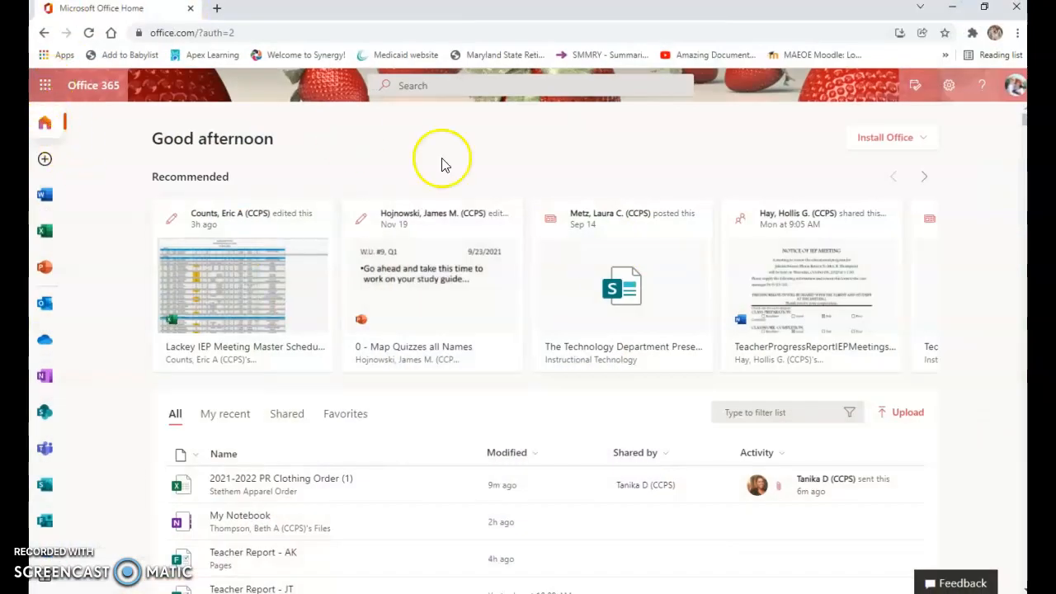
Search all Office 365 apps for "apex" and open Apex Learning
{"action": "left_click", "coordinate": [46, 89]}
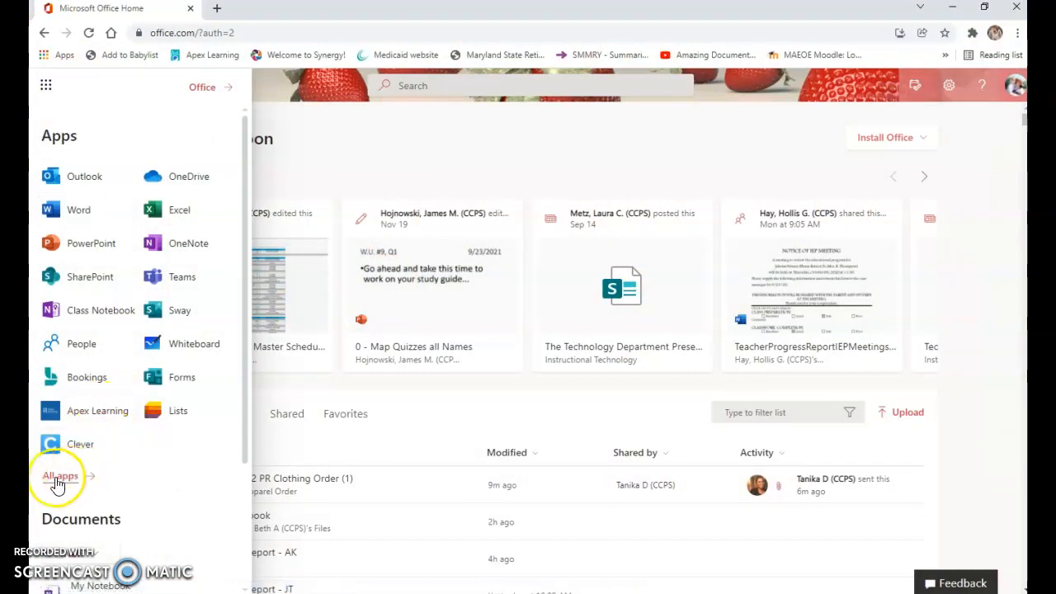
{"action": "left_click", "coordinate": [57, 484]}
{"action": "left_click", "coordinate": [161, 155]}
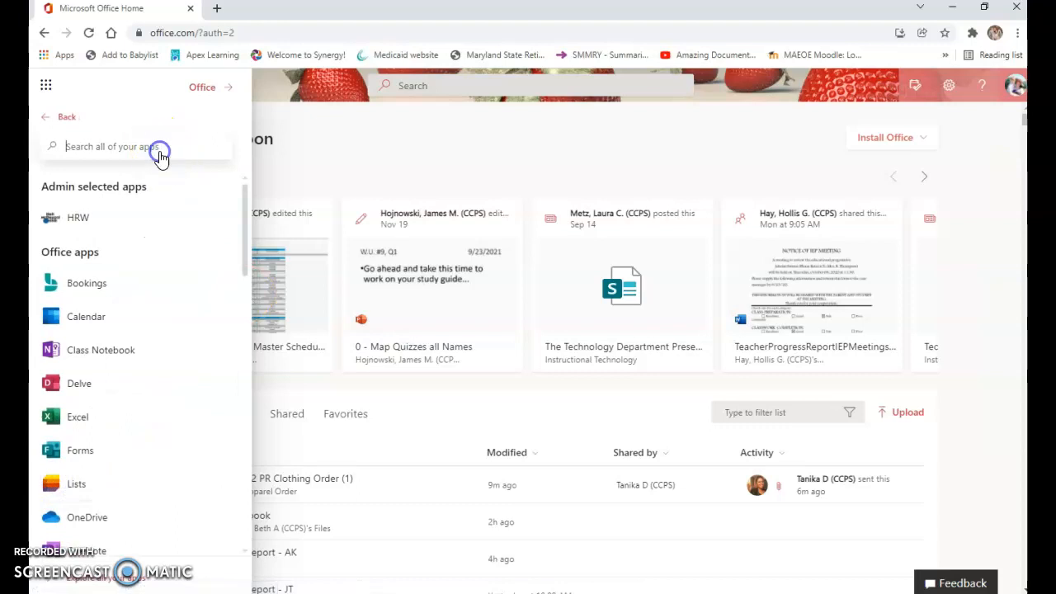
{"action": "type", "text": "apex"}
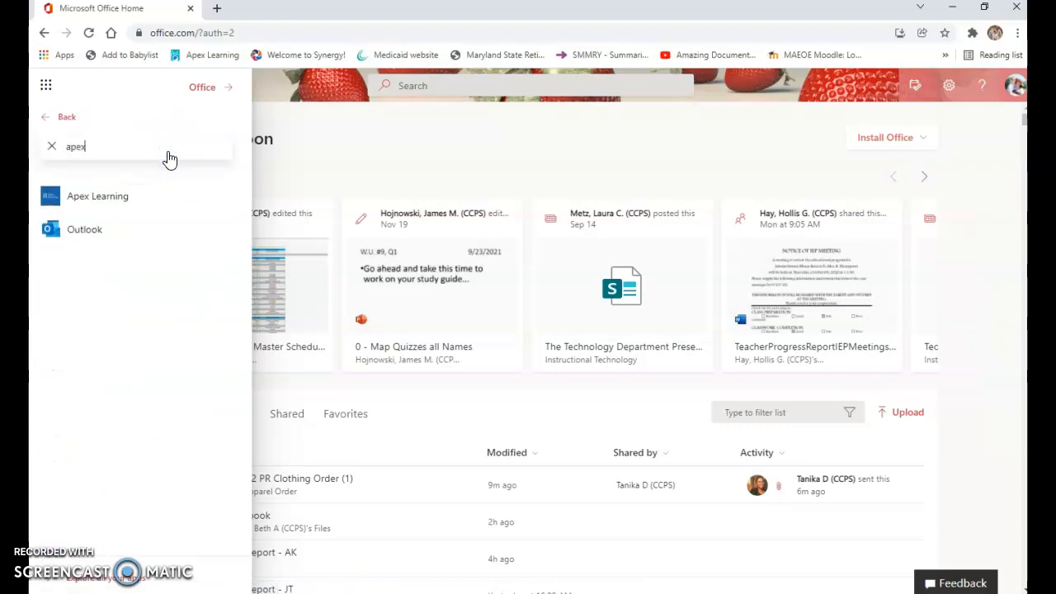
{"action": "left_click", "coordinate": [150, 198]}
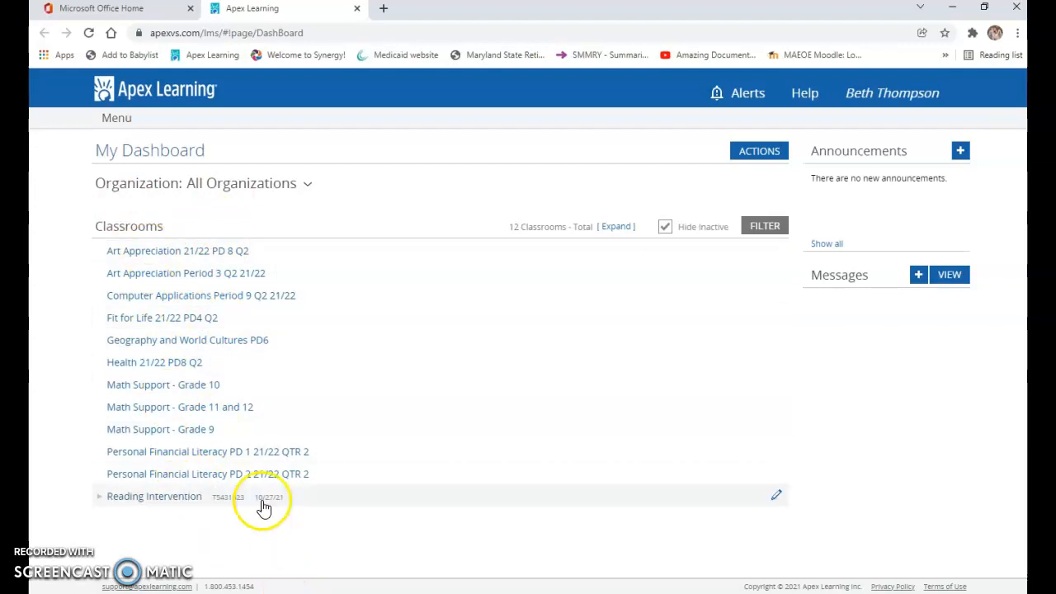
Open Mathematics of Personal Finance from the Personal Financial Literacy PD 1 classroom and resume the 2.1.1 Study activity in Unit 2, Lesson 2.1
{"action": "left_click", "coordinate": [228, 454]}
{"action": "left_click", "coordinate": [203, 473]}
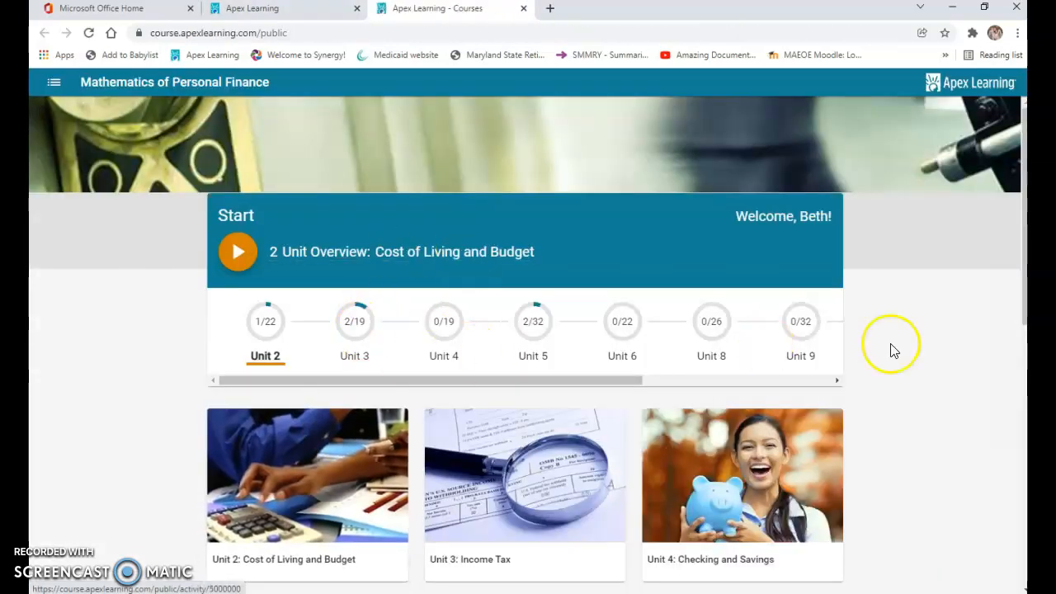
{"action": "left_click", "coordinate": [280, 325]}
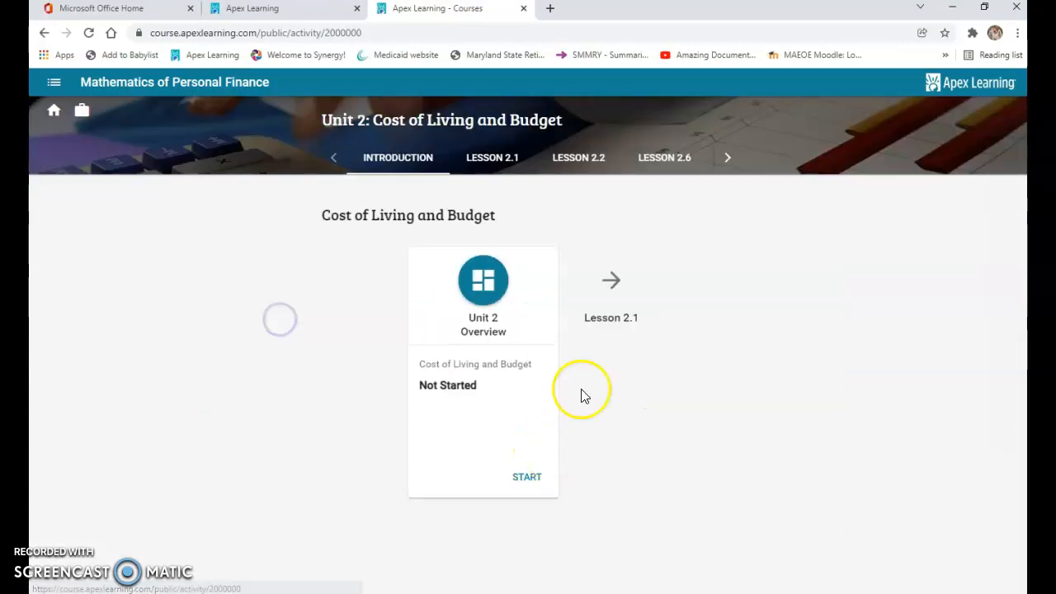
{"action": "left_click", "coordinate": [610, 313]}
{"action": "left_click", "coordinate": [515, 278]}
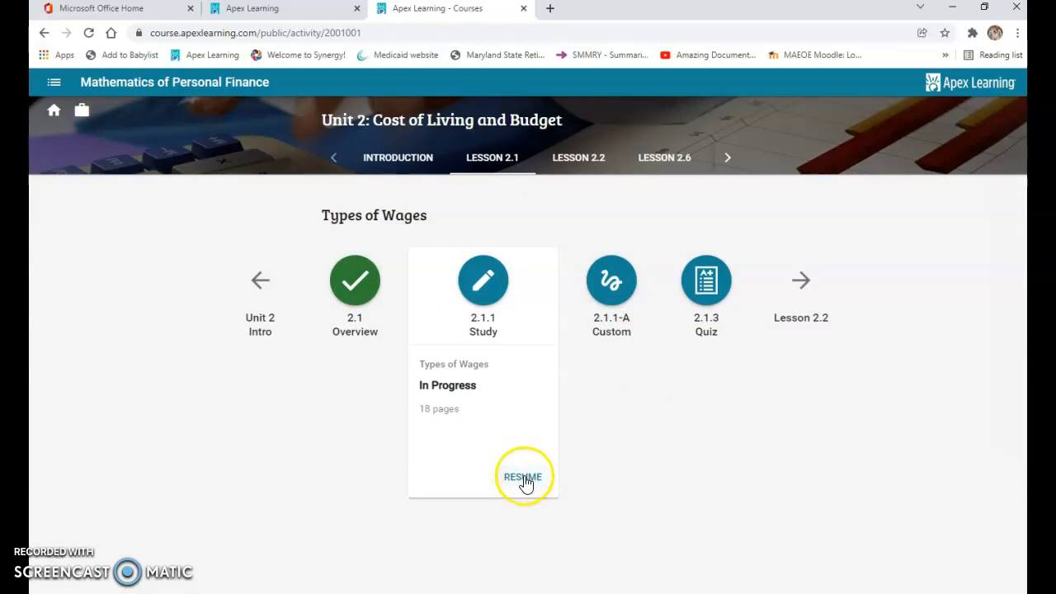
{"action": "left_click", "coordinate": [528, 483]}
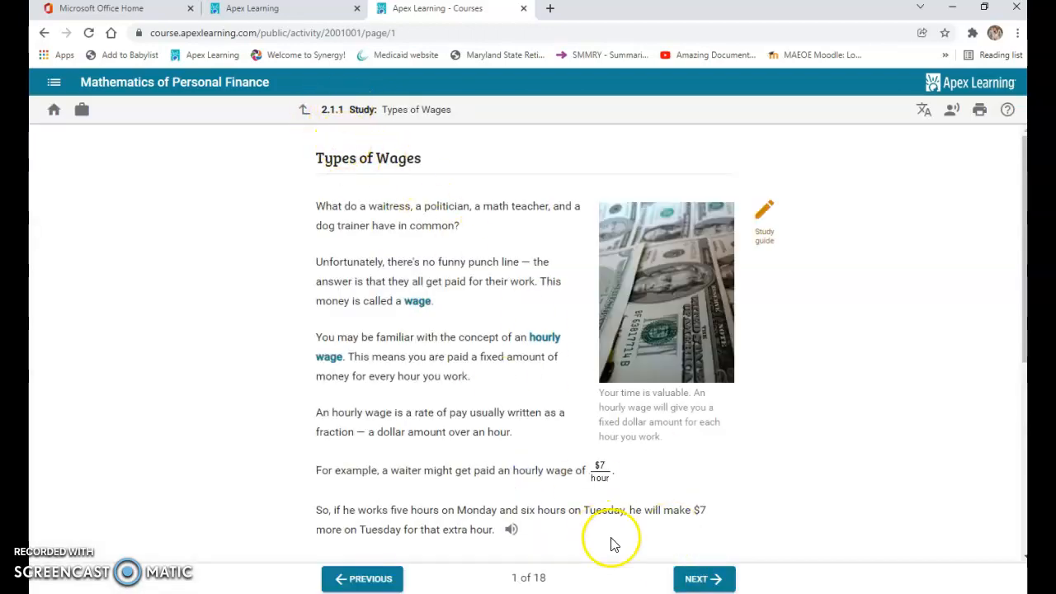
Open the study guide for 2.1.1 Study: Types of Wages and look through its questions
{"action": "left_click", "coordinate": [762, 241]}
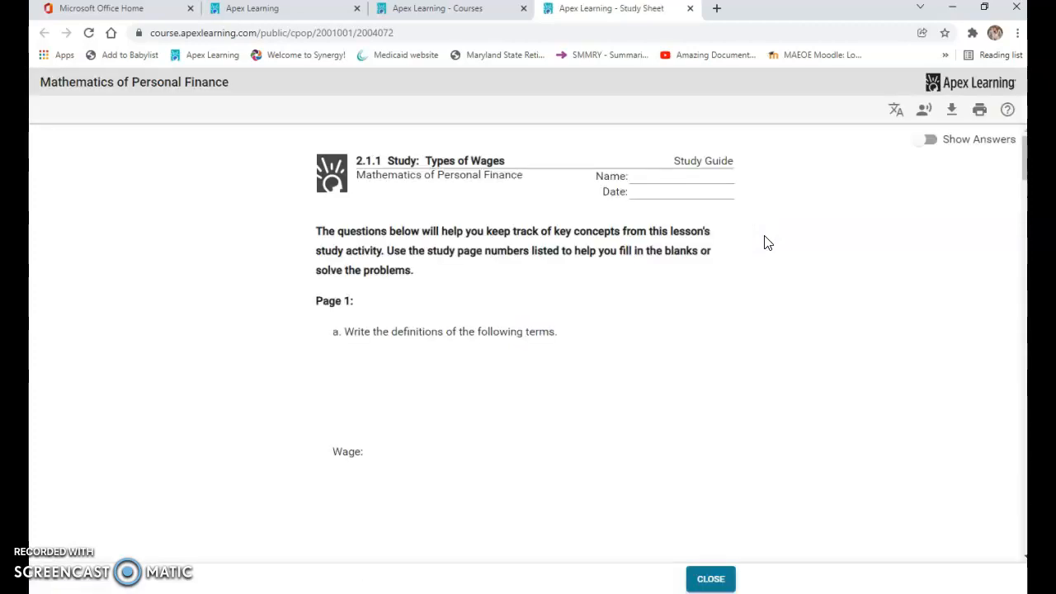
{"action": "scroll", "coordinate": [455, 349], "scroll_direction": "down", "scroll_amount": 15}
{"action": "scroll", "coordinate": [569, 442], "scroll_direction": "down", "scroll_amount": 10}
{"action": "scroll", "coordinate": [611, 441], "scroll_direction": "up", "scroll_amount": 19}
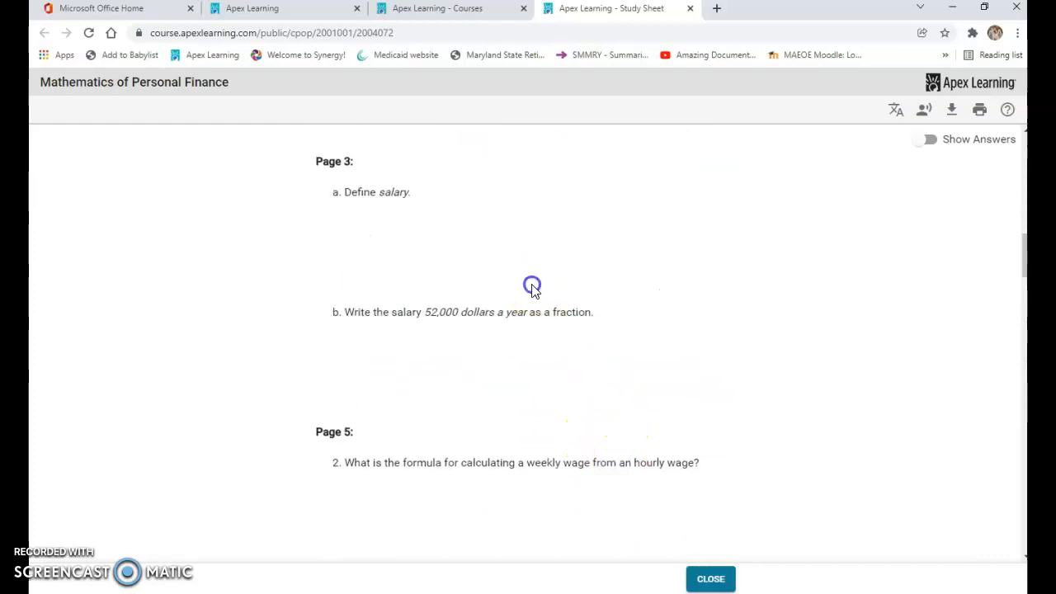
{"action": "scroll", "coordinate": [578, 313], "scroll_direction": "up", "scroll_amount": 10}
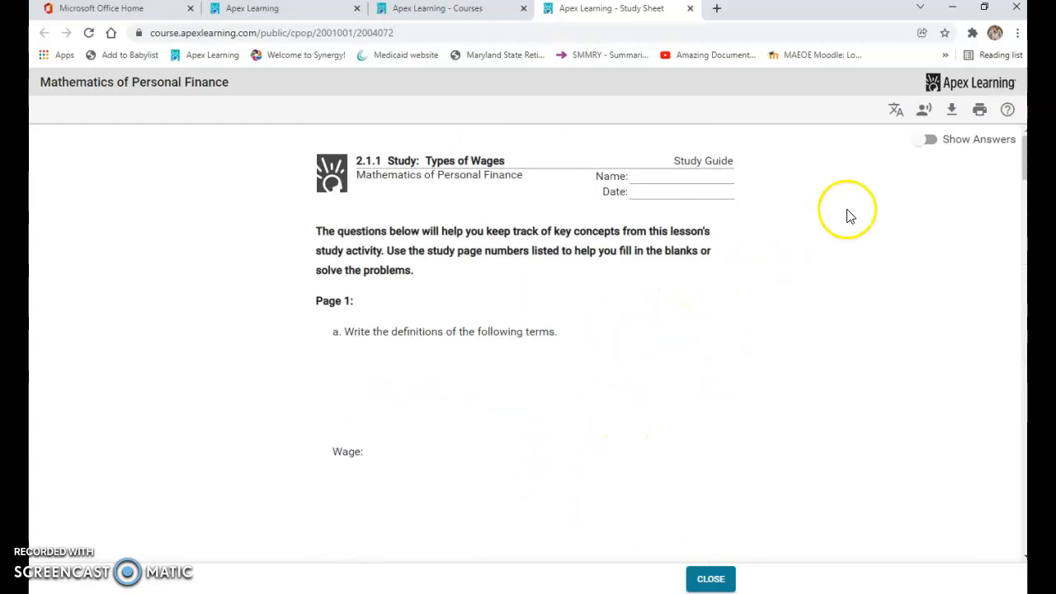
Download the Types of Wages study guide as a Word document (.docx)
{"action": "left_click", "coordinate": [953, 112]}
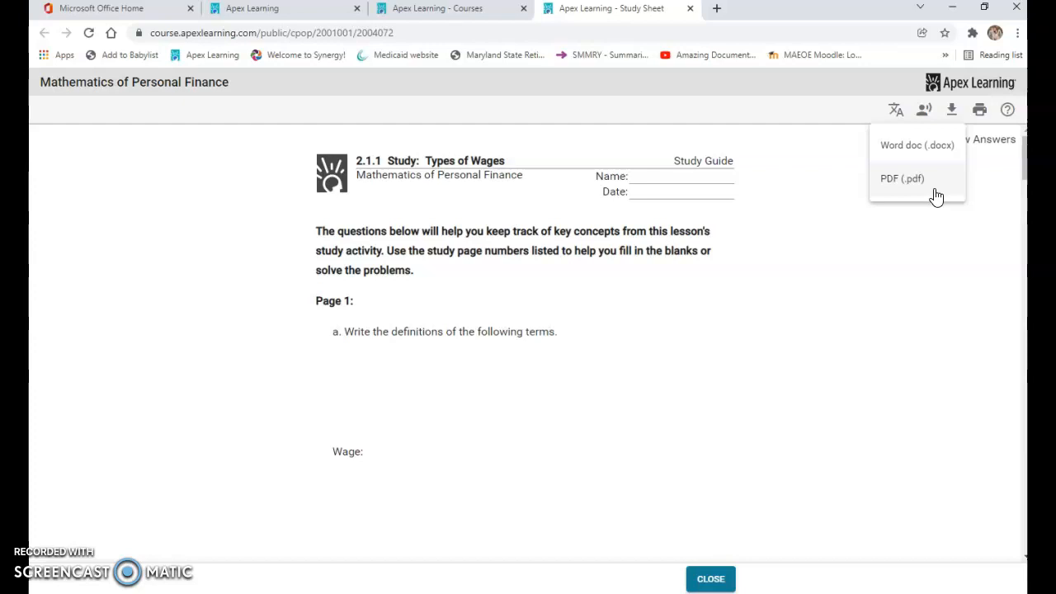
{"action": "left_click", "coordinate": [925, 153]}
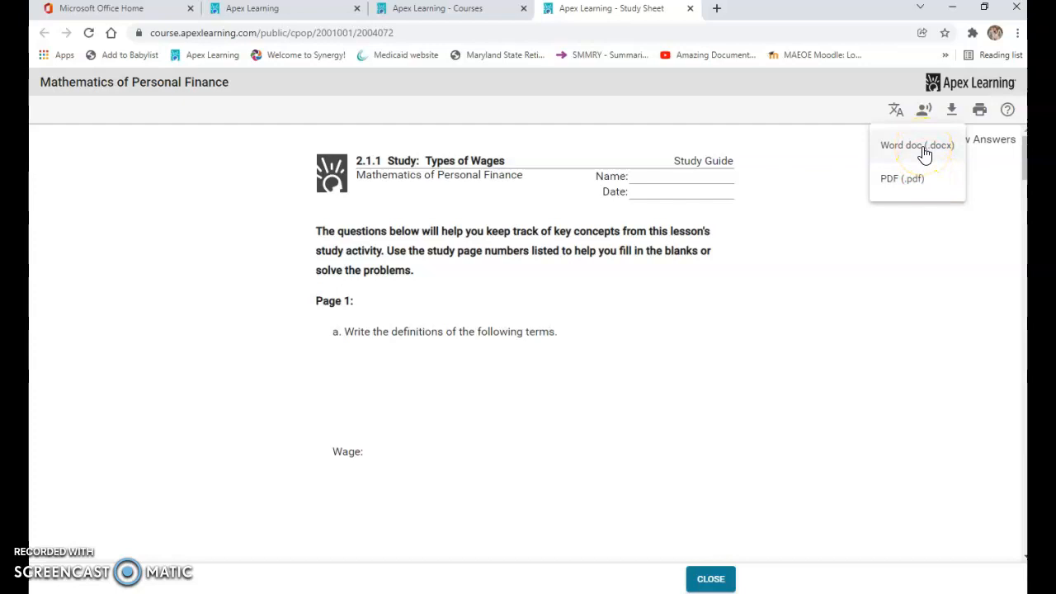
{"action": "left_click", "coordinate": [922, 156]}
{"action": "left_click", "coordinate": [922, 156]}
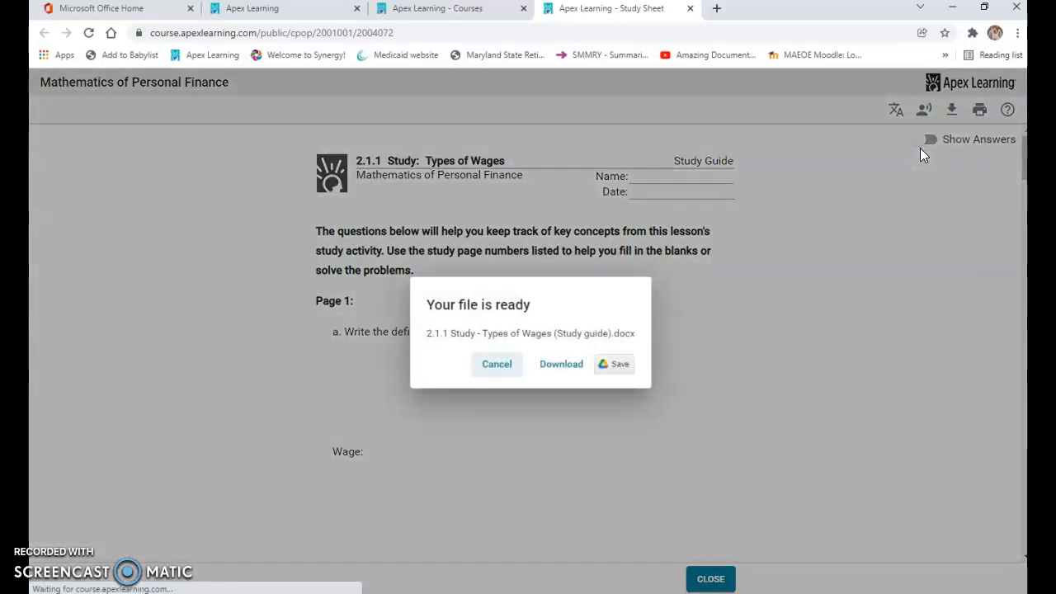
{"action": "left_click", "coordinate": [561, 364]}
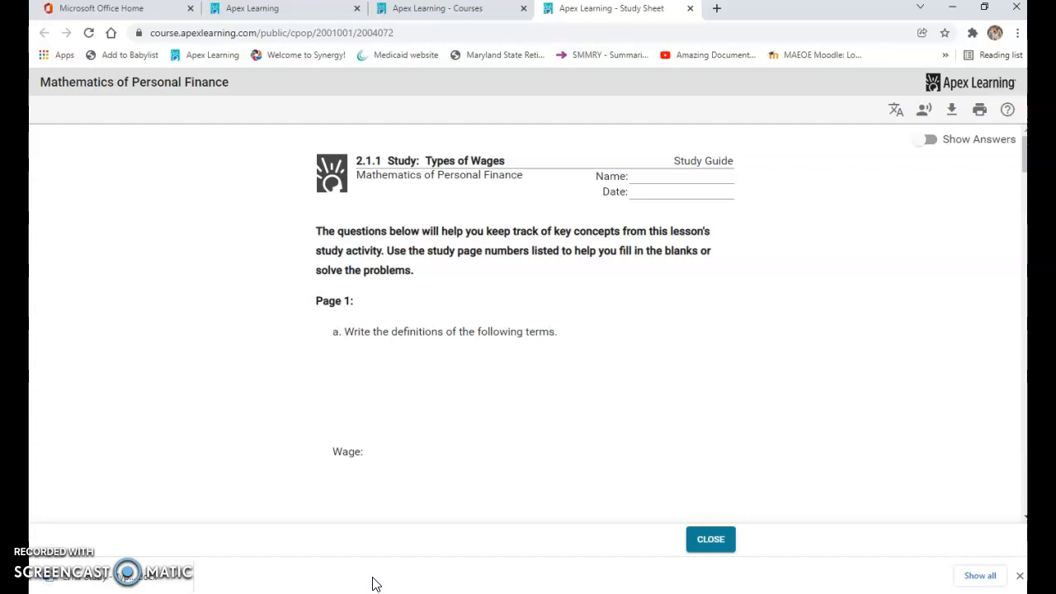
Open the downloaded study guide in Word, enable editing, and fill in the teacher's name on the Name line
{"action": "left_click", "coordinate": [124, 576]}
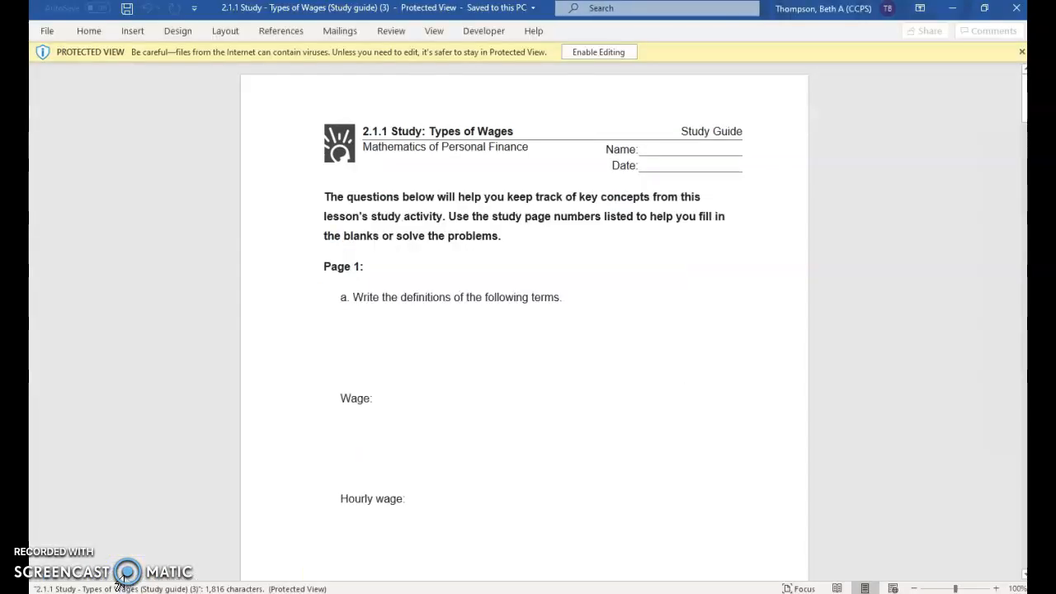
{"action": "left_click", "coordinate": [620, 52]}
{"action": "left_click", "coordinate": [683, 198]}
{"action": "type", "text": "Mrs. Thompson"}
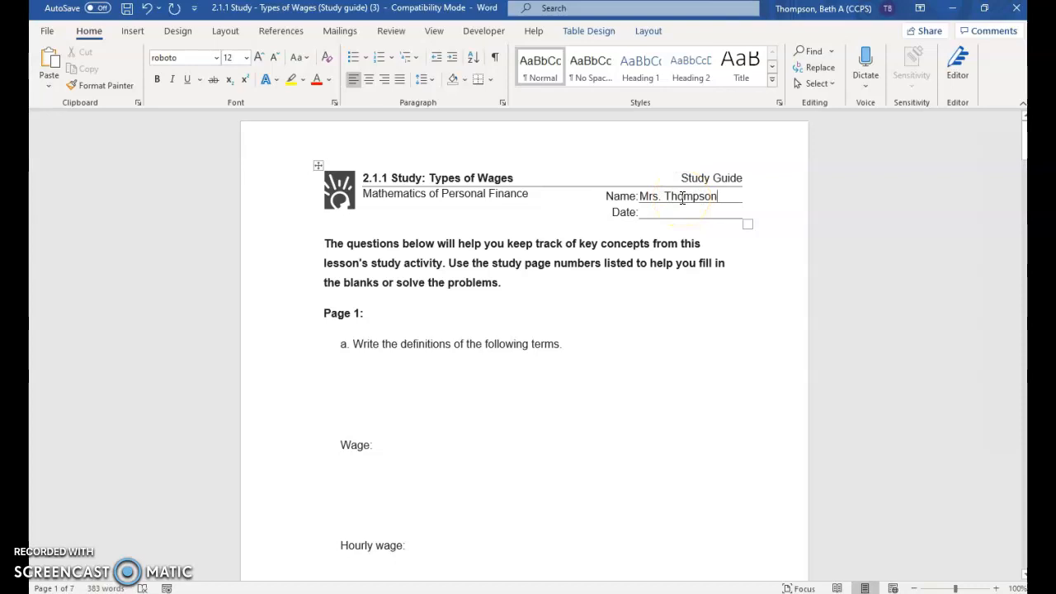
Minimize the Word document and the browser window to reach the desktop
{"action": "left_click", "coordinate": [952, 8]}
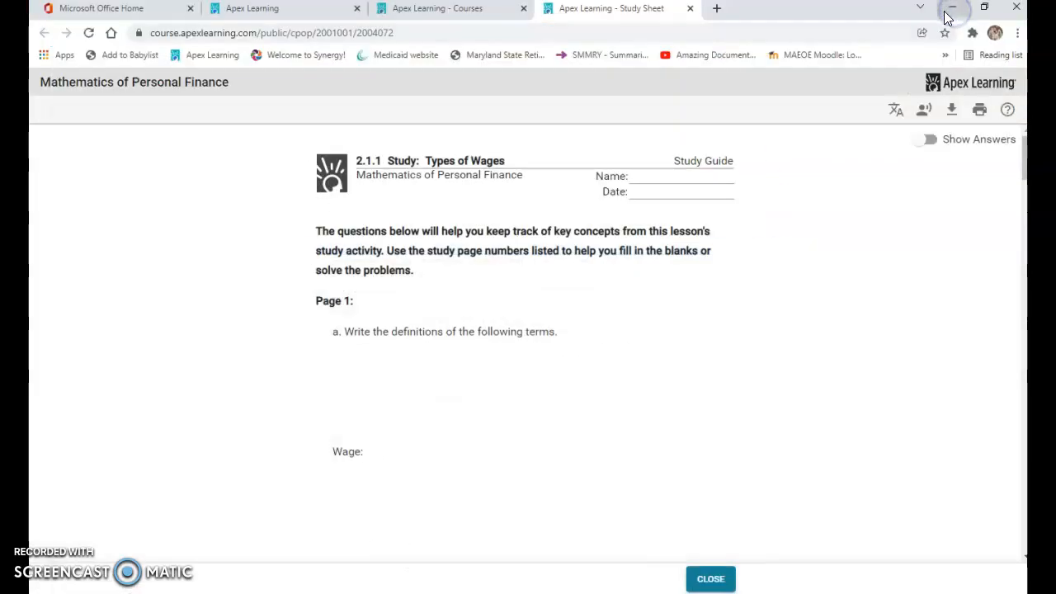
{"action": "left_click", "coordinate": [945, 10]}
{"action": "left_click", "coordinate": [807, 223]}
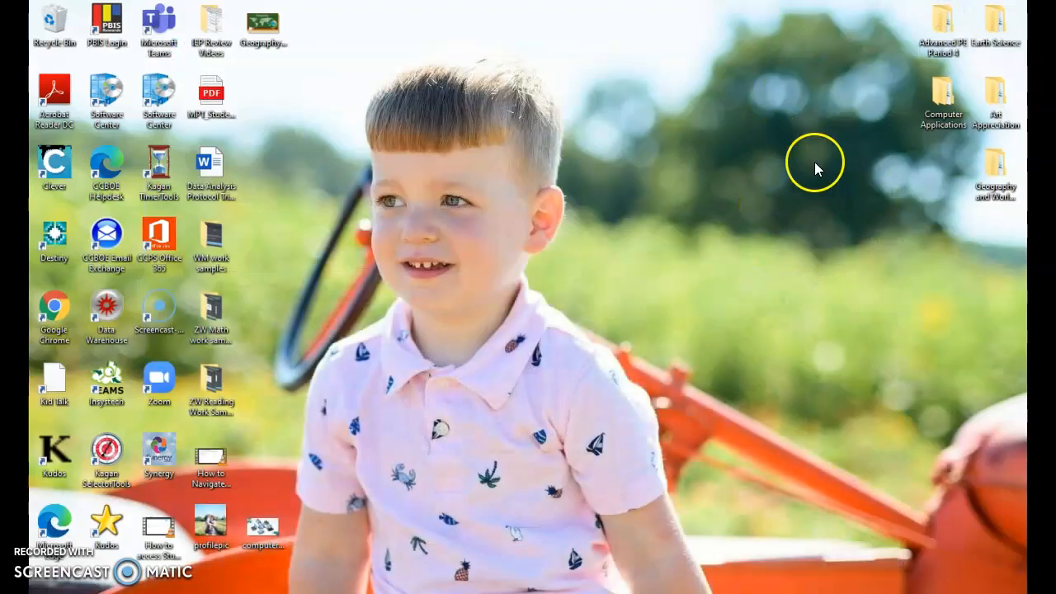
{"action": "left_click", "coordinate": [708, 593]}
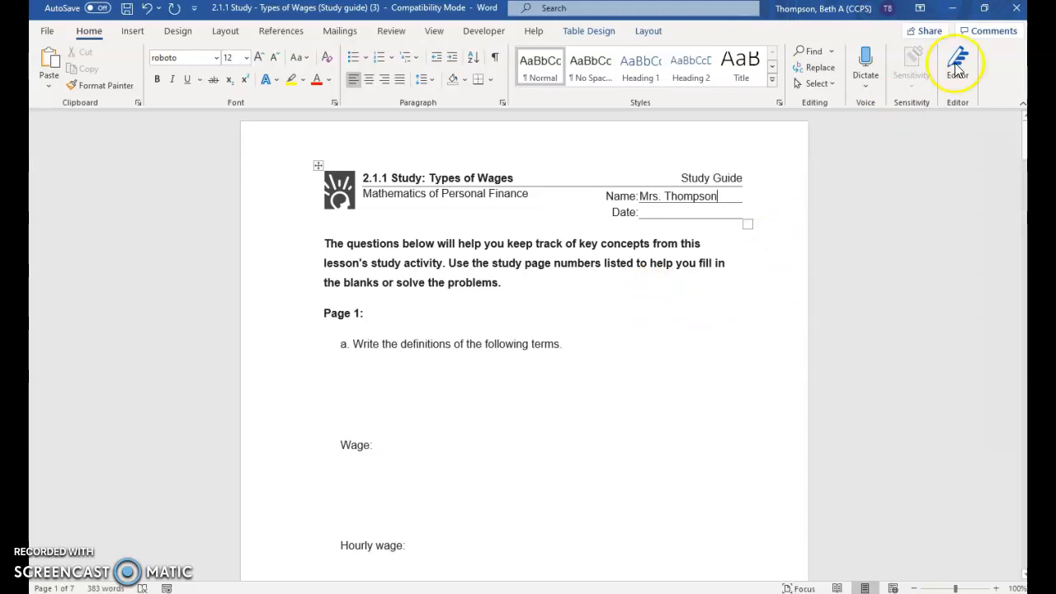
{"action": "left_click", "coordinate": [952, 7]}
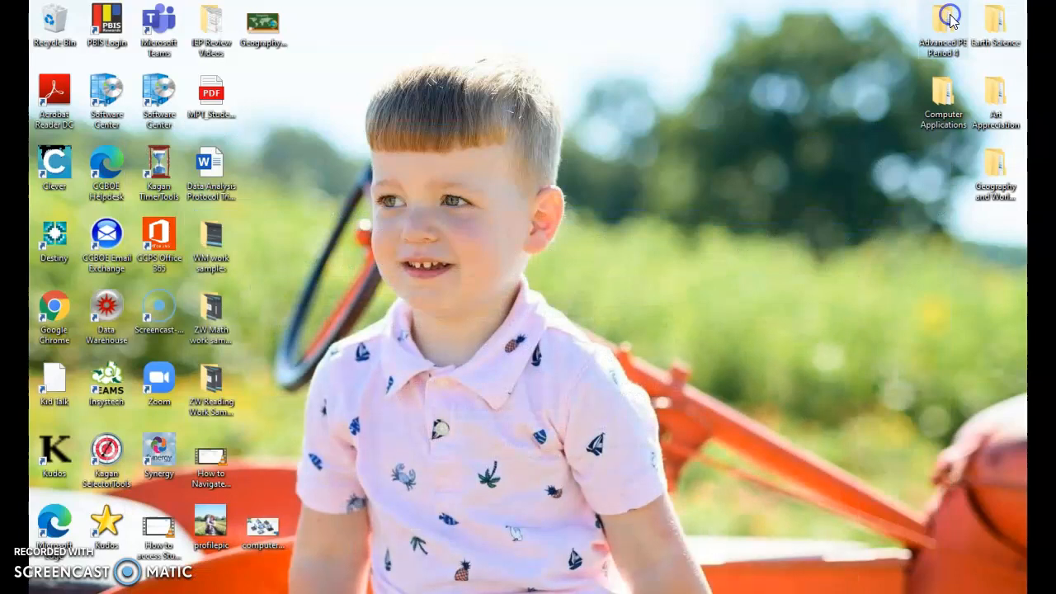
Create a new folder named Financial Literacy on the desktop
{"action": "right_click", "coordinate": [829, 153]}
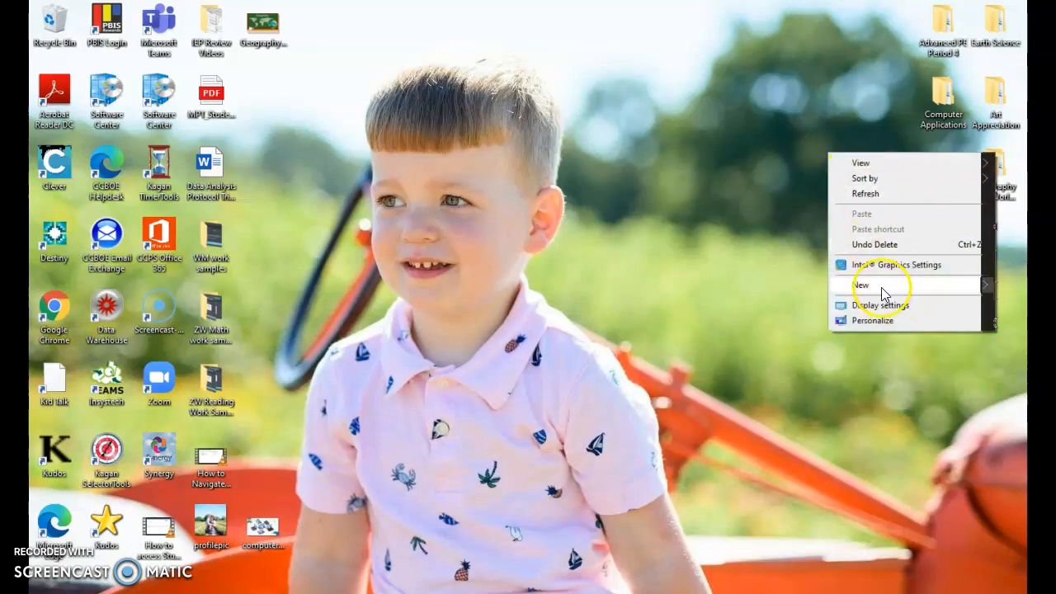
{"action": "mouse_move", "coordinate": [883, 293]}
{"action": "left_click", "coordinate": [719, 287]}
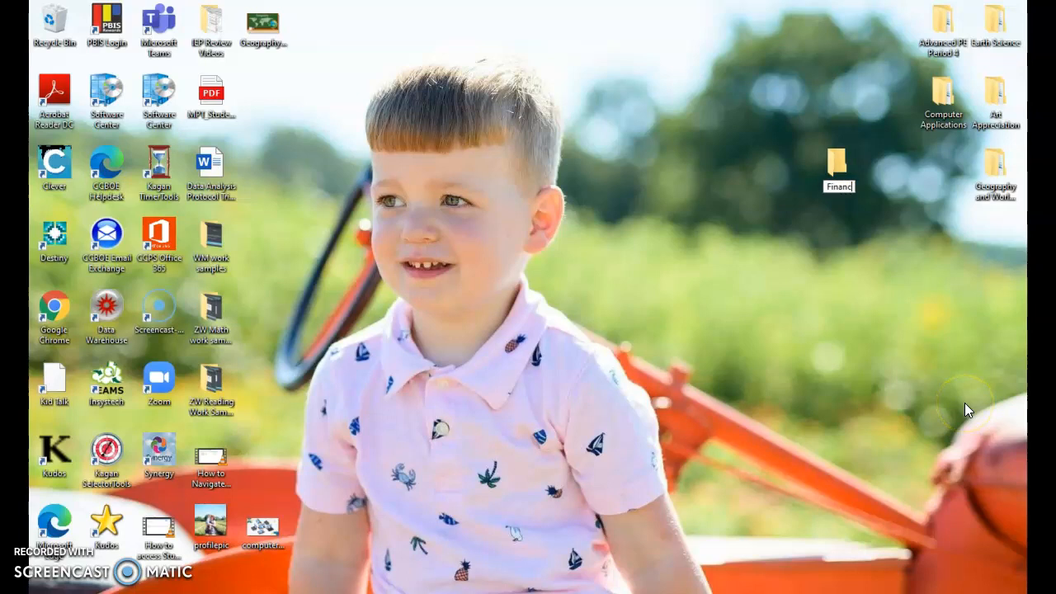
{"action": "type", "text": "racy"}
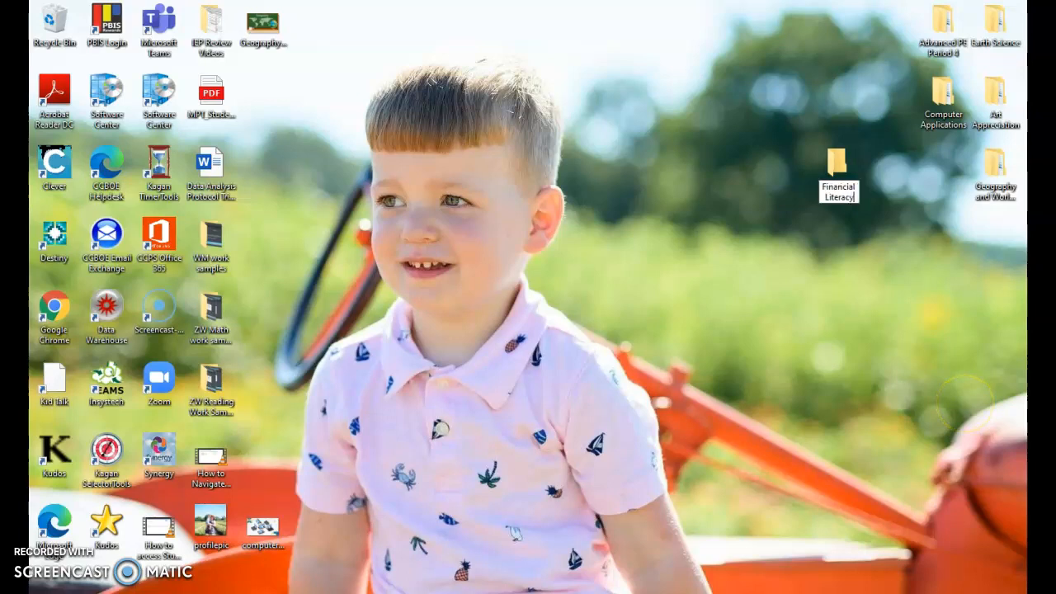
{"action": "key", "text": "Return"}
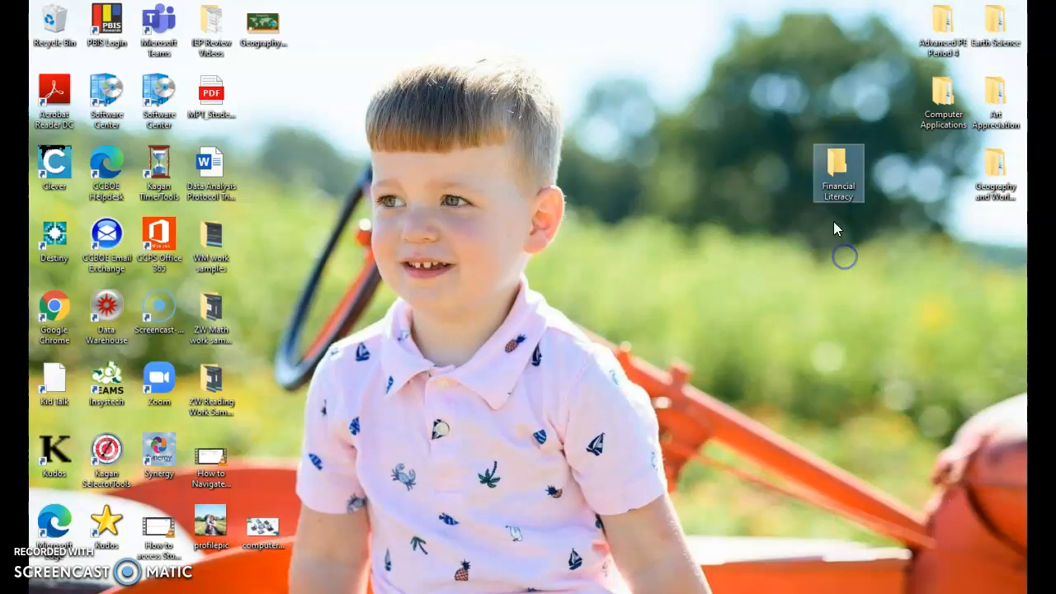
Open the Financial Literacy folder and create three subfolders in it named Unit 2, Unit 3 and Unit 4
{"action": "left_click", "coordinate": [847, 189]}
{"action": "double_click", "coordinate": [846, 189]}
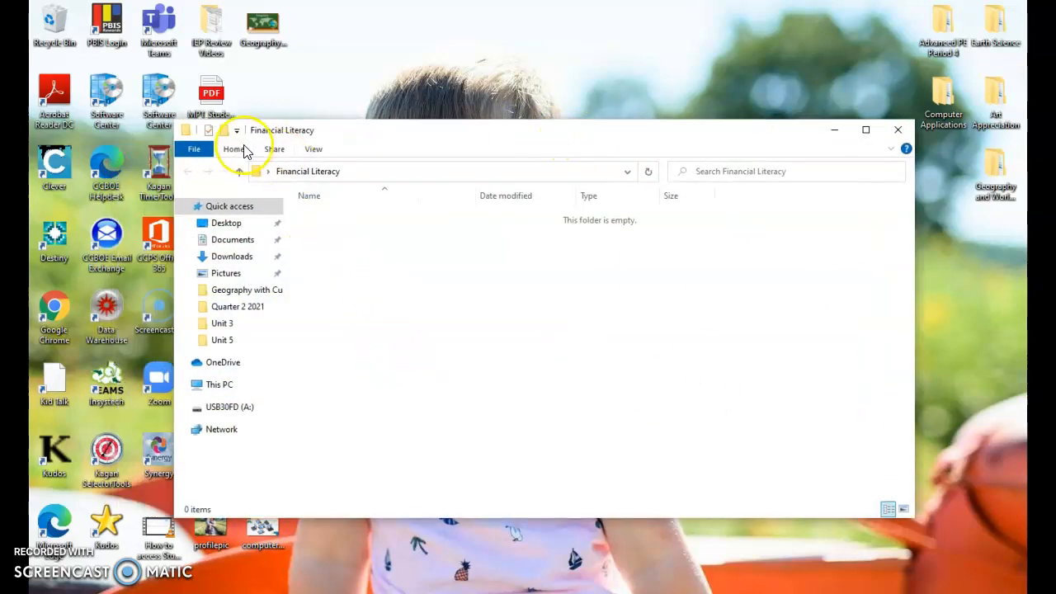
{"action": "left_click", "coordinate": [224, 130]}
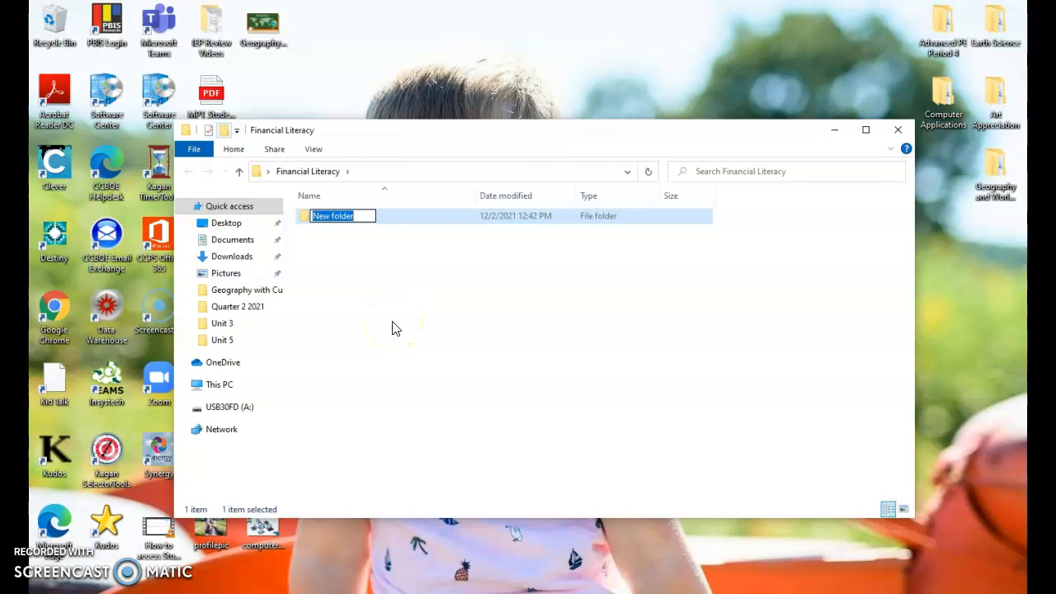
{"action": "left_click", "coordinate": [224, 130]}
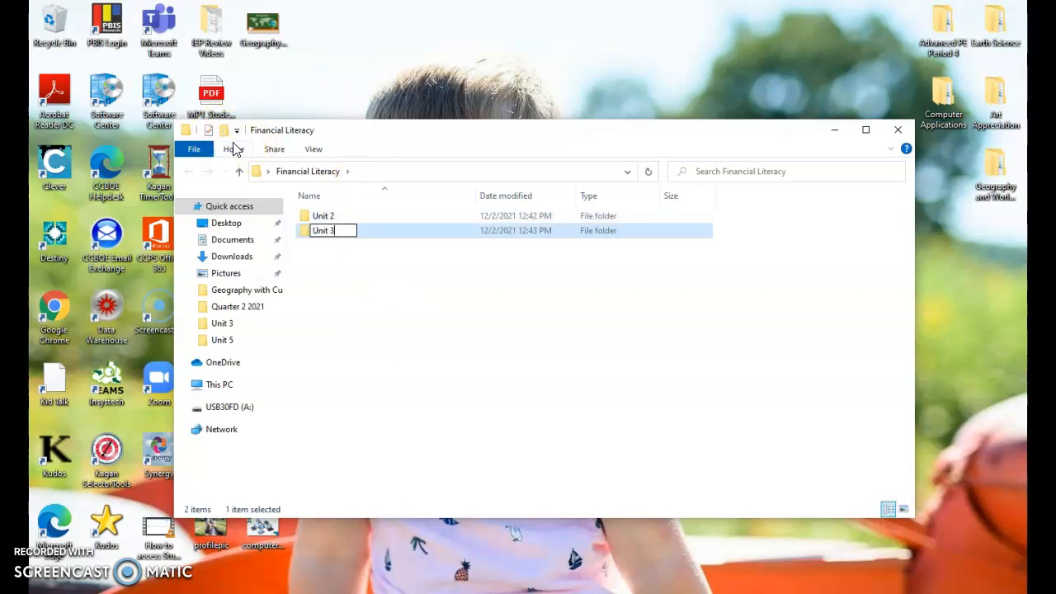
{"action": "left_click", "coordinate": [230, 132]}
{"action": "type", "text": "Unit 4"}
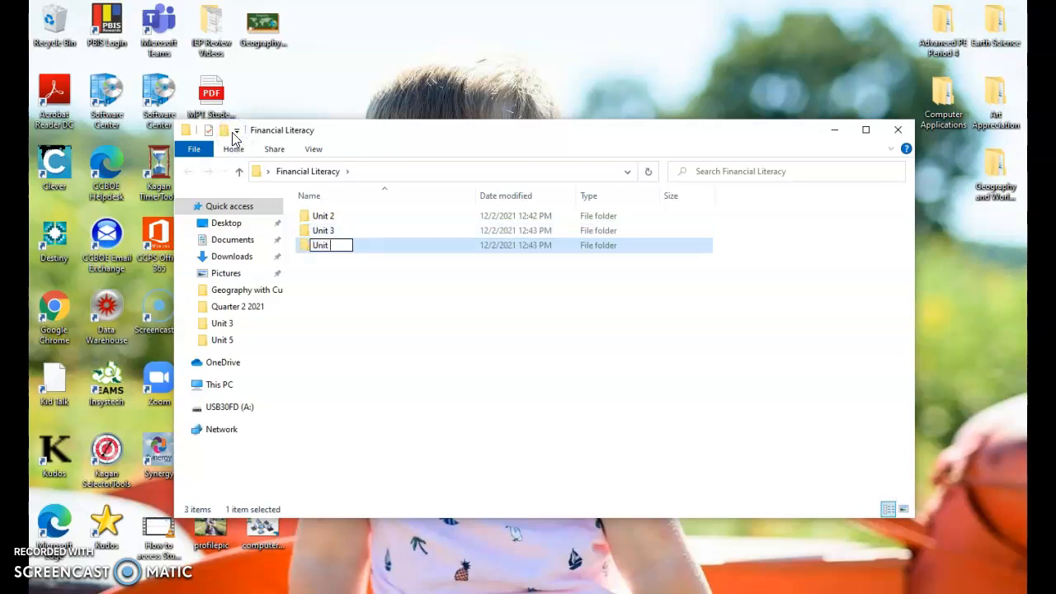
{"action": "left_click", "coordinate": [372, 305]}
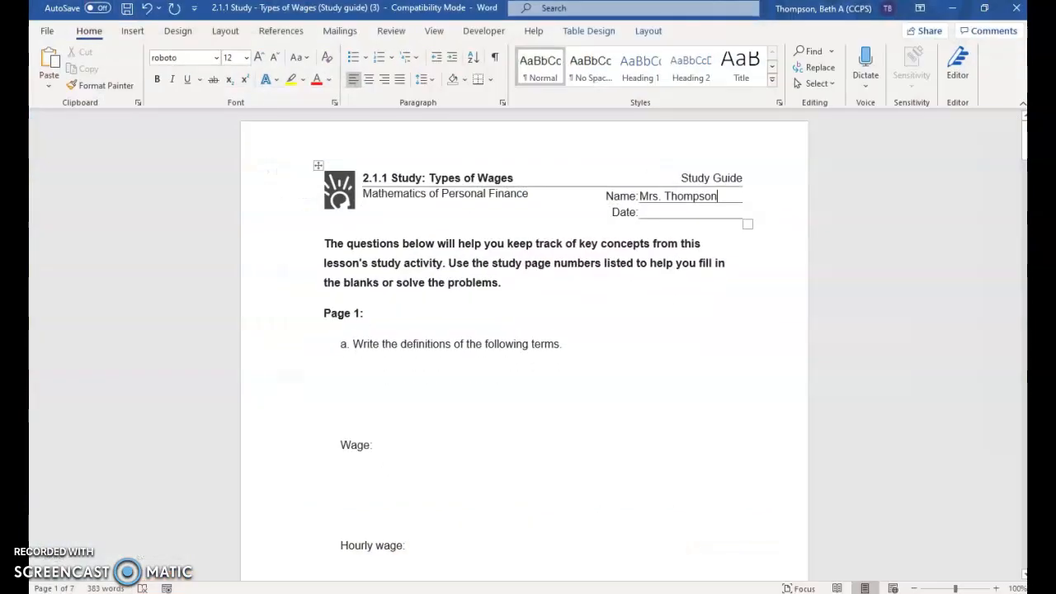
Shrink the Word window to sit beside the Financial Literacy folder window, and start saving the study guide as a new file by browsing for a location
{"action": "left_click", "coordinate": [985, 8]}
{"action": "left_click_drag", "start_coordinate": [625, 123], "coordinate": [787, 121]}
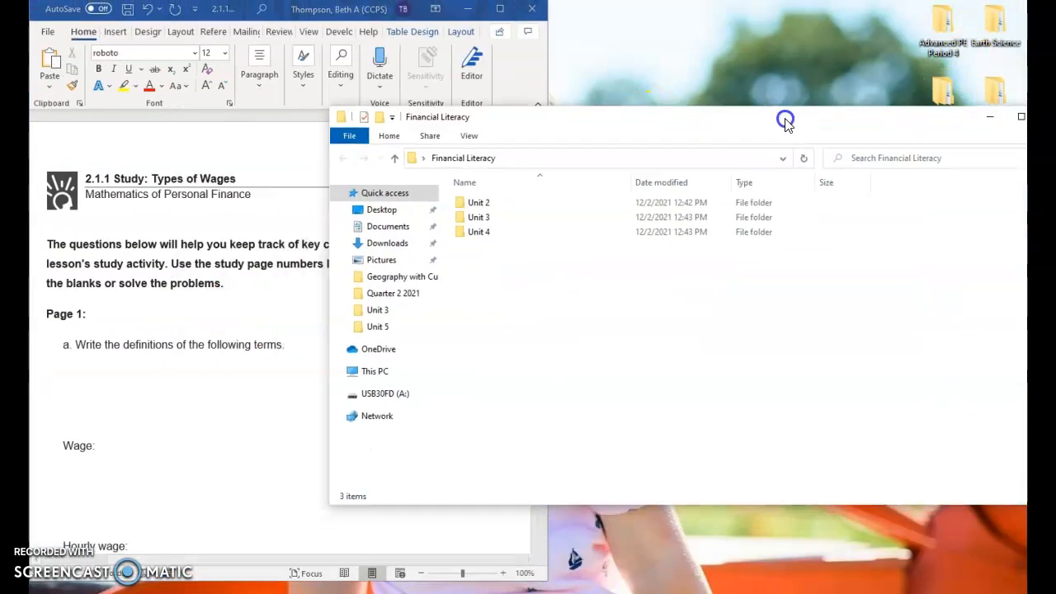
{"action": "left_click", "coordinate": [48, 33]}
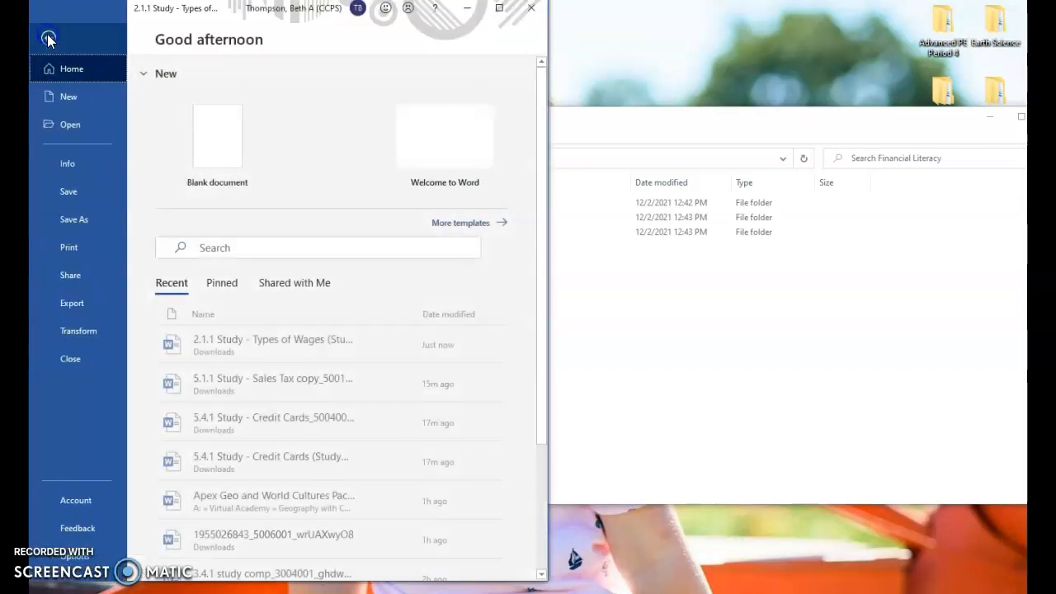
{"action": "left_click", "coordinate": [70, 46]}
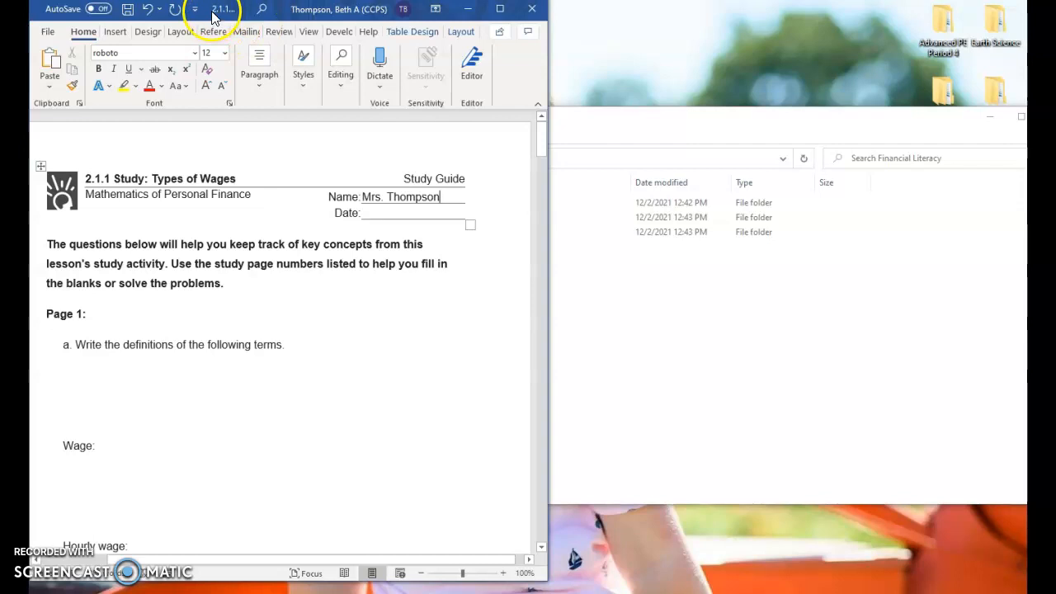
{"action": "left_click", "coordinate": [48, 32]}
{"action": "left_click", "coordinate": [293, 370]}
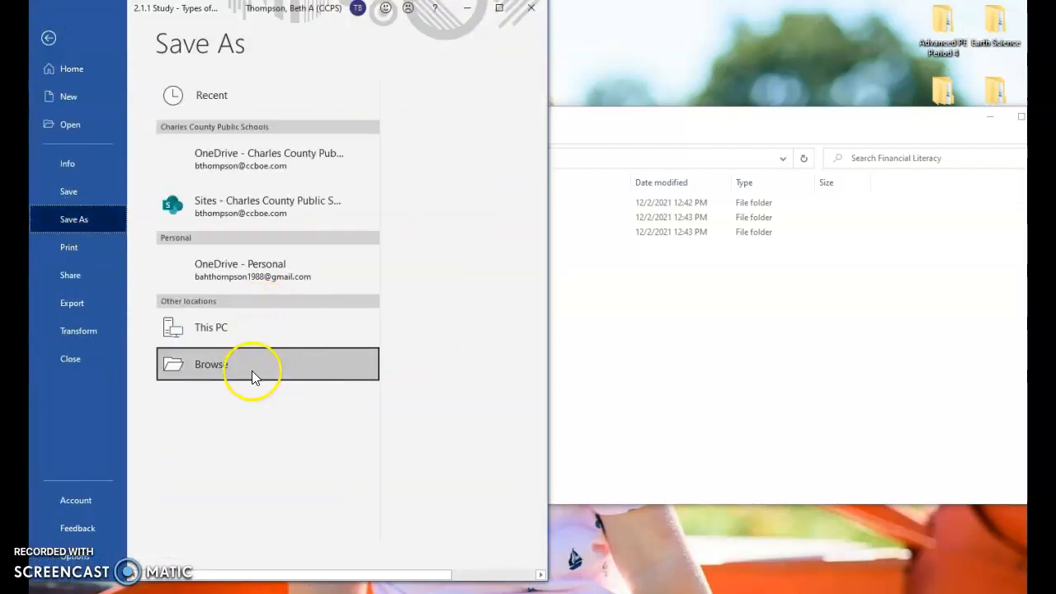
{"action": "left_click", "coordinate": [252, 386]}
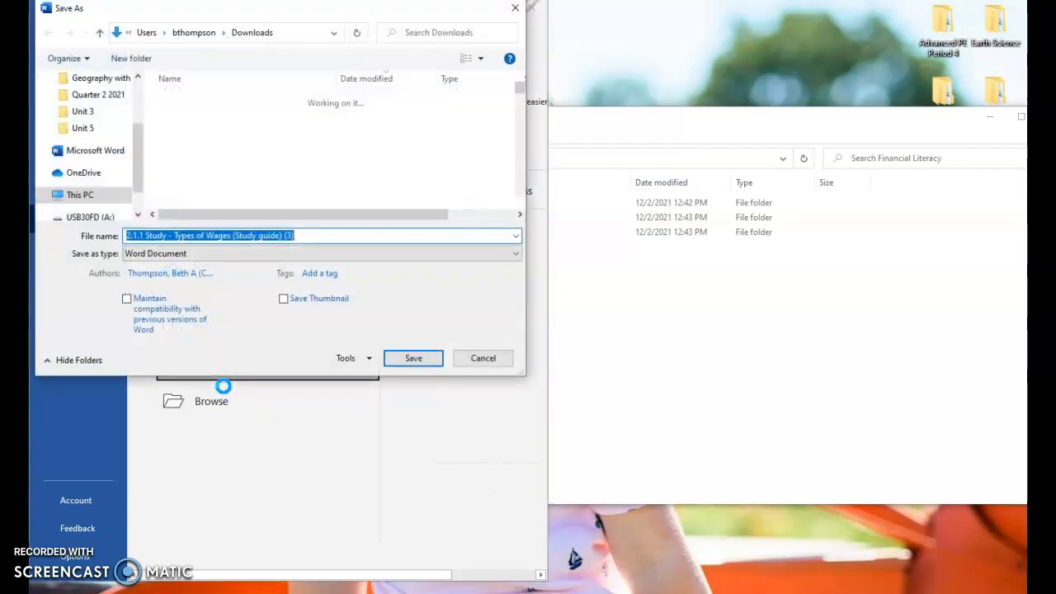
Save the study guide under the name 2.1.1 Study in the desktop's Financial Literacy > Unit 2 folder
{"action": "scroll", "coordinate": [91, 140], "scroll_direction": "up", "scroll_amount": 3}
{"action": "left_click", "coordinate": [87, 105]}
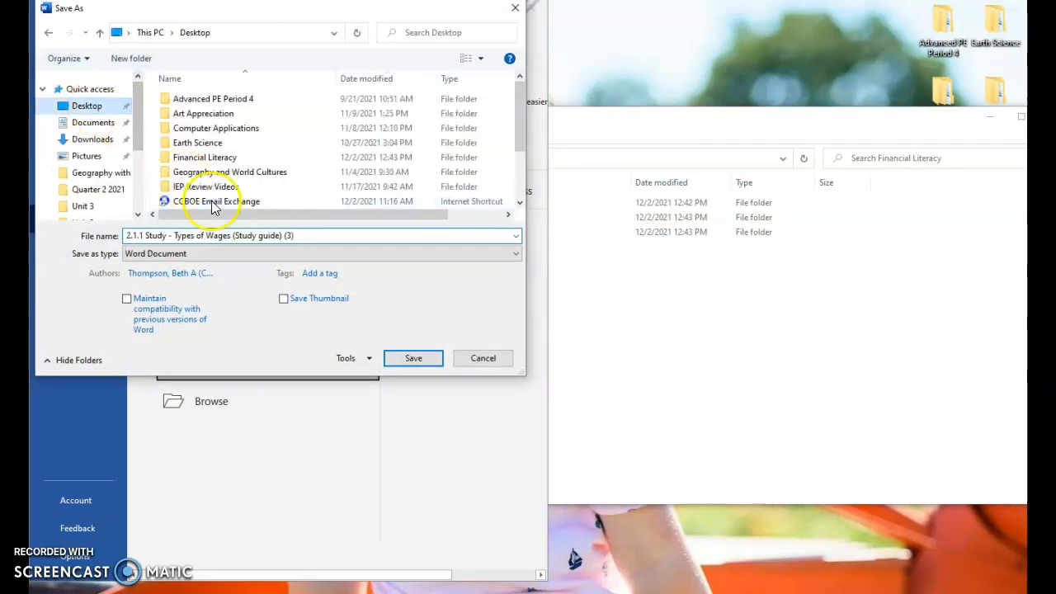
{"action": "double_click", "coordinate": [242, 157]}
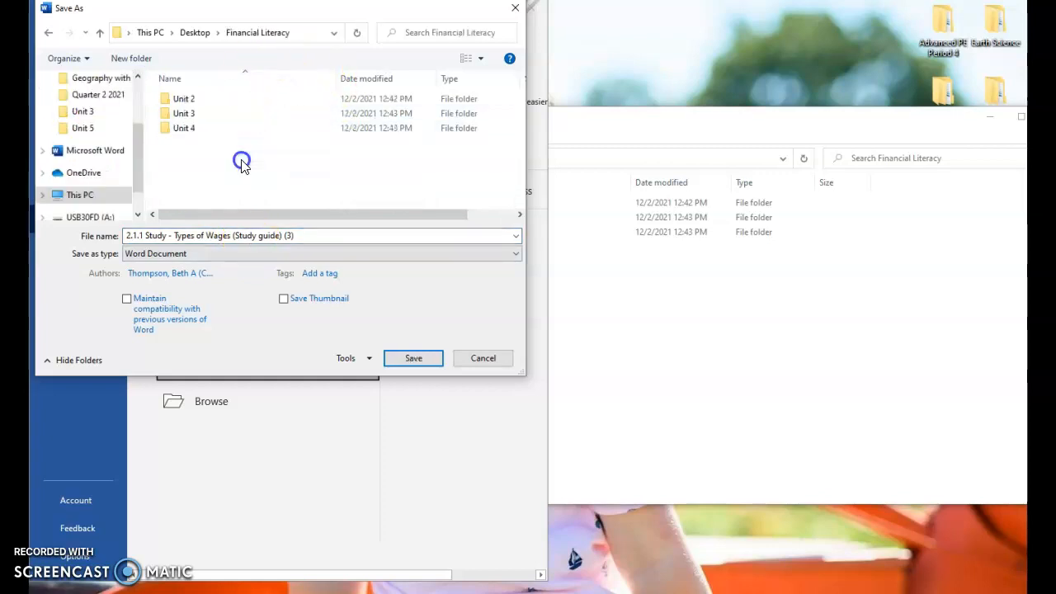
{"action": "double_click", "coordinate": [189, 100]}
{"action": "left_click_drag", "start_coordinate": [295, 237], "coordinate": [172, 233]}
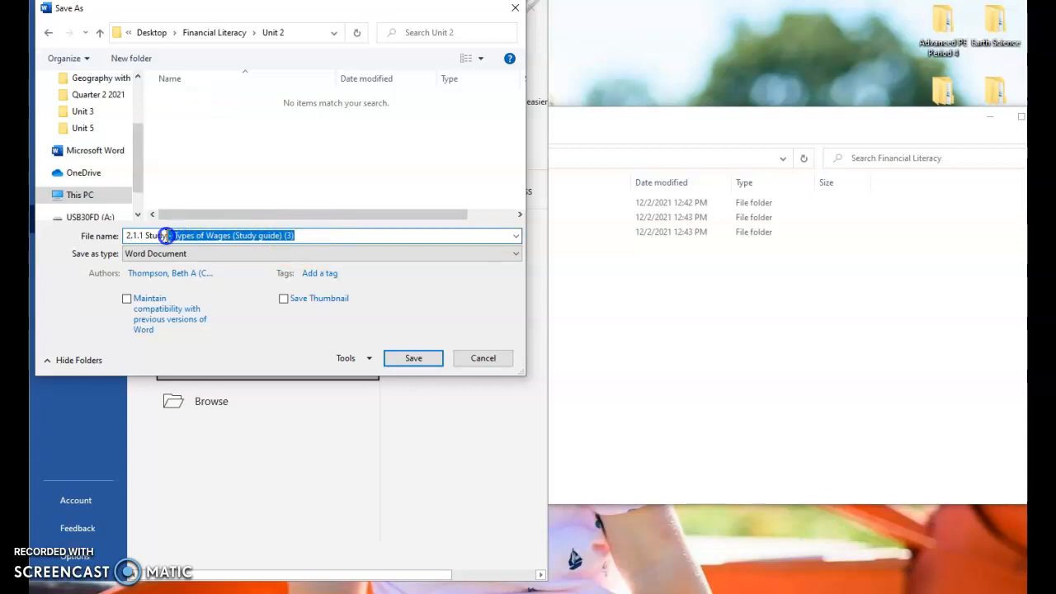
{"action": "key", "text": "BackSpace"}
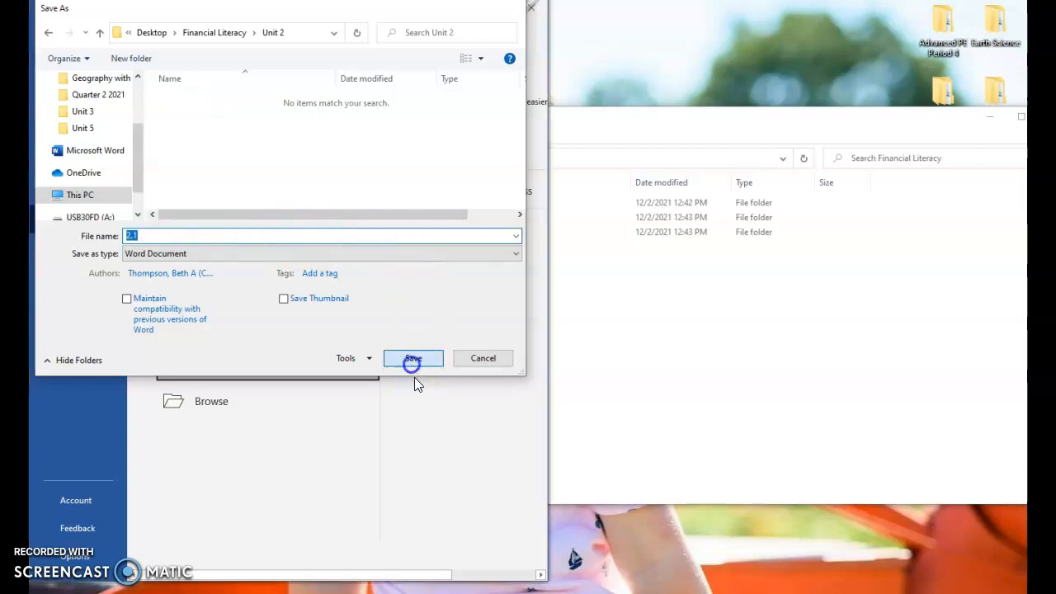
{"action": "left_click", "coordinate": [414, 360]}
{"action": "left_click", "coordinate": [334, 328]}
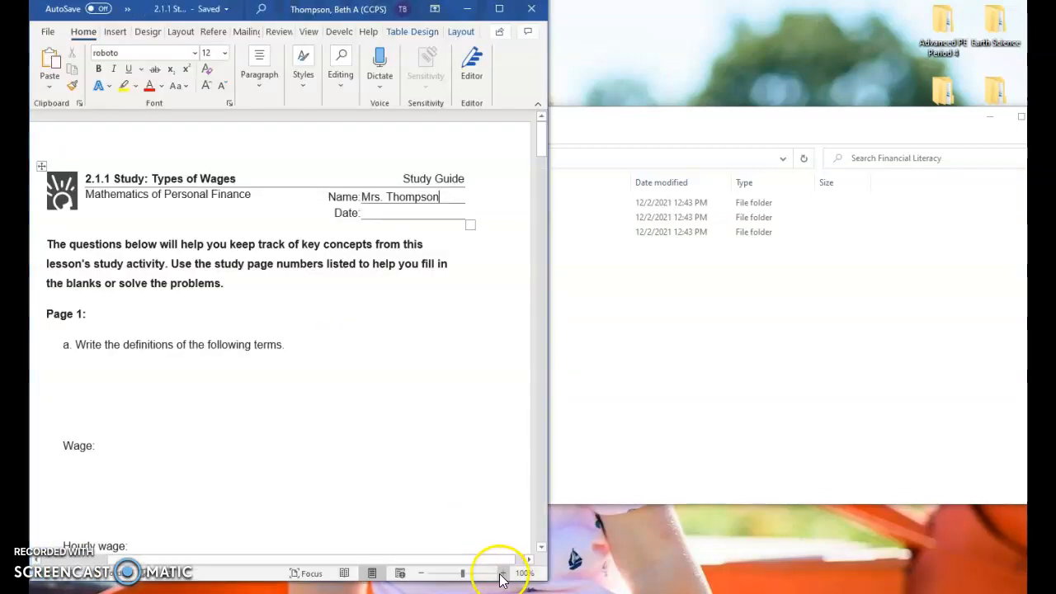
Check the Unit 2 folder for the saved study guide, and close the folder window
{"action": "left_click", "coordinate": [649, 115]}
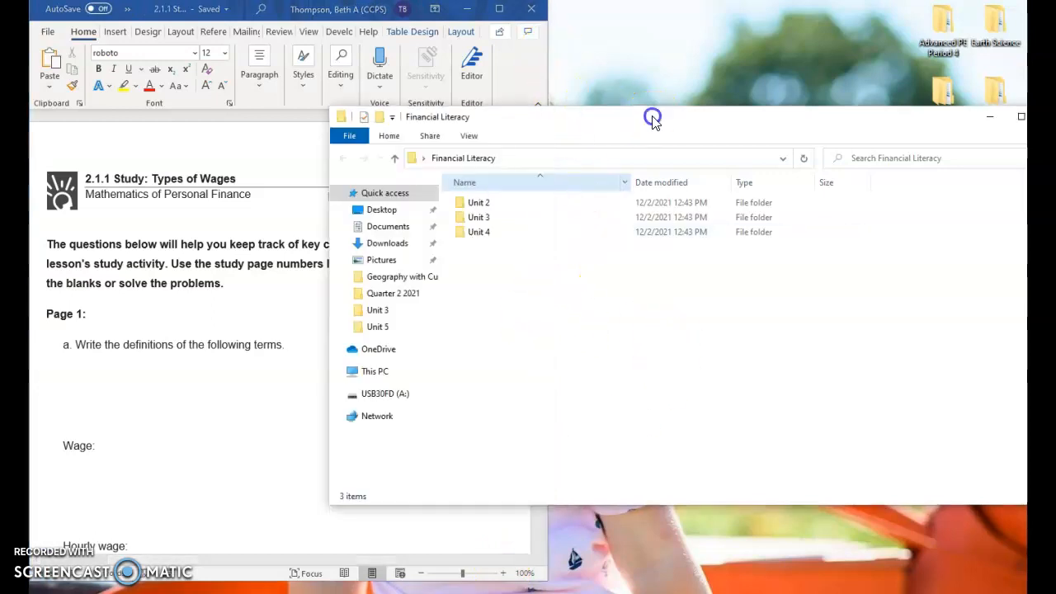
{"action": "double_click", "coordinate": [502, 204]}
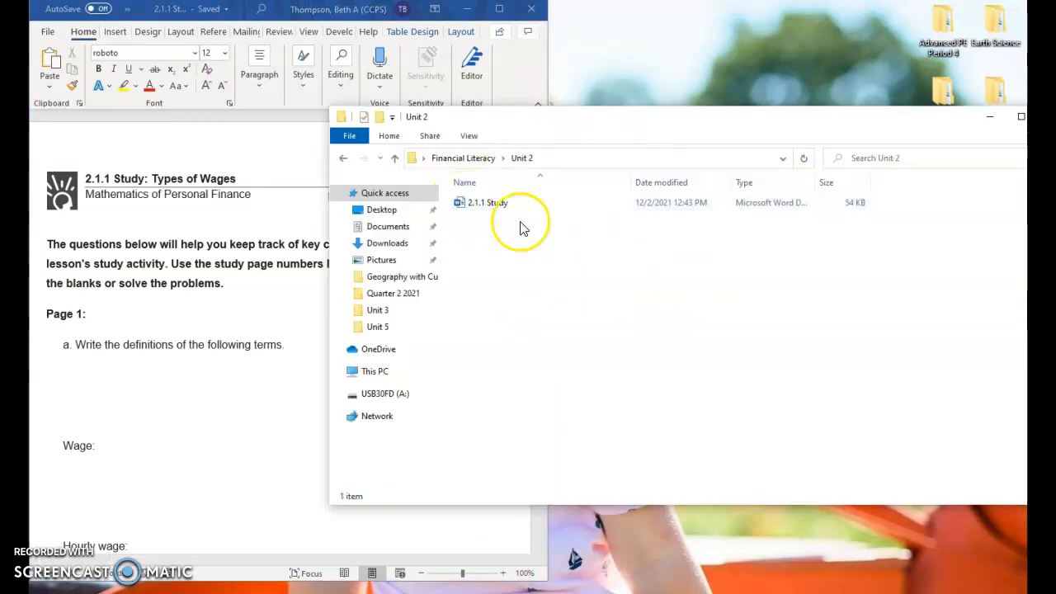
{"action": "left_click_drag", "start_coordinate": [632, 130], "coordinate": [573, 134]}
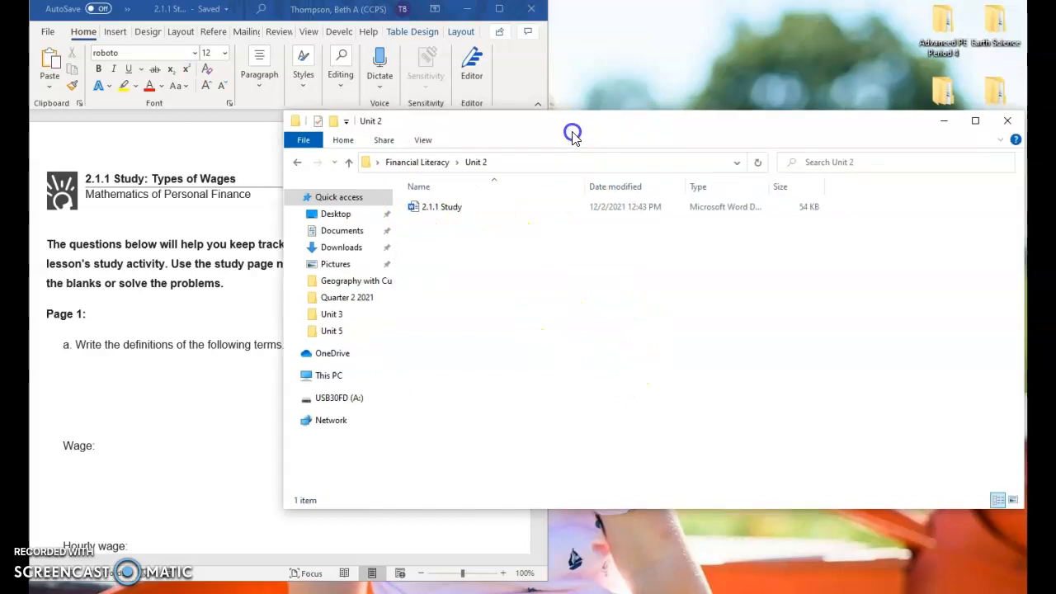
{"action": "left_click", "coordinate": [1005, 121]}
Arrange the Types of Wages course page and the Word study guide side by side, with the Page 1 questions in view
{"action": "left_click_drag", "start_coordinate": [264, 12], "coordinate": [776, 20]}
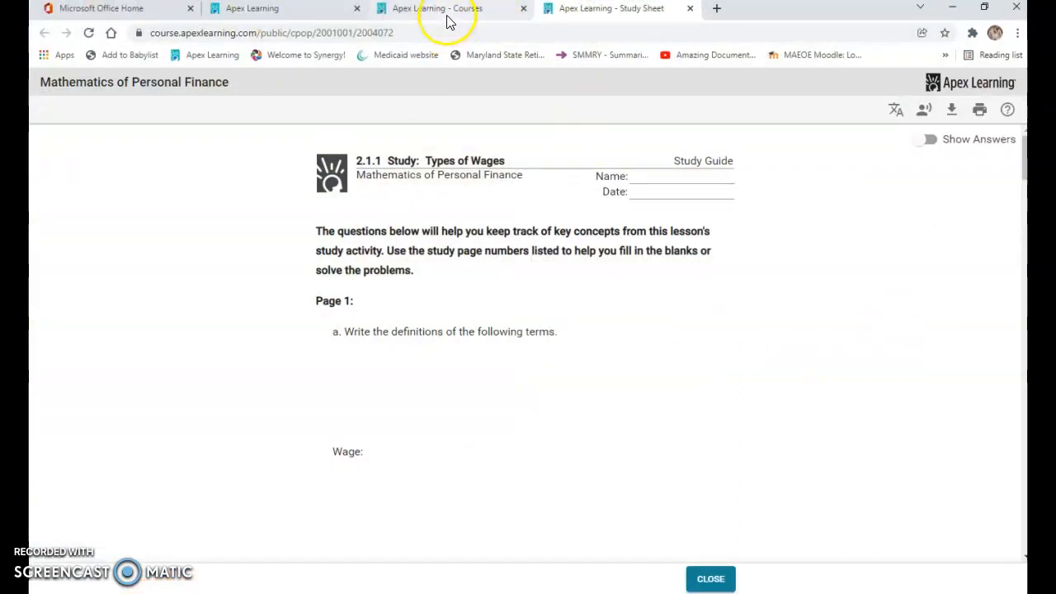
{"action": "left_click", "coordinate": [449, 21]}
{"action": "left_click", "coordinate": [985, 9]}
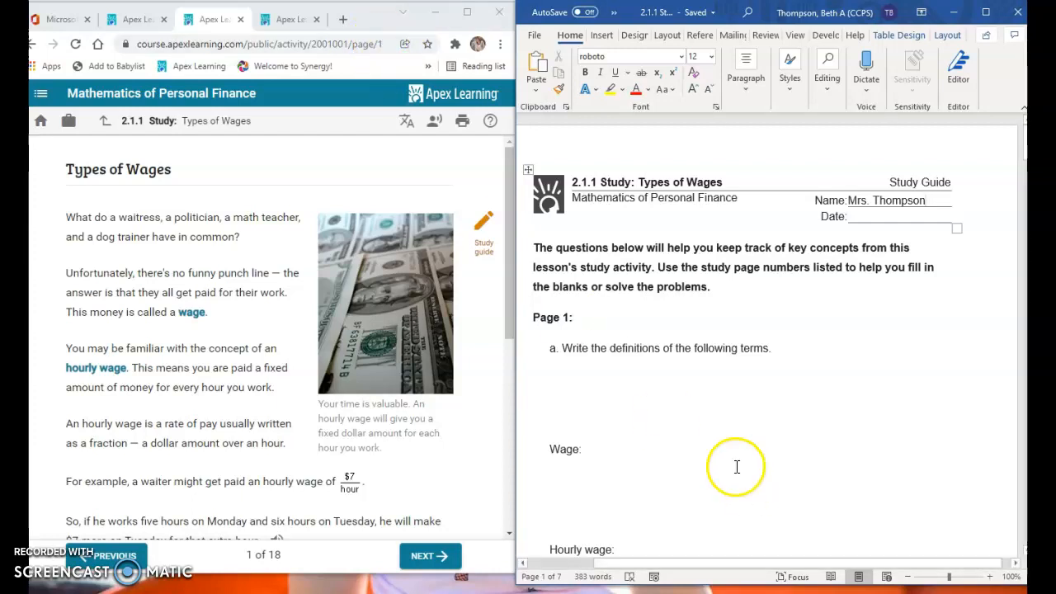
{"action": "scroll", "coordinate": [652, 396], "scroll_direction": "down", "scroll_amount": 3}
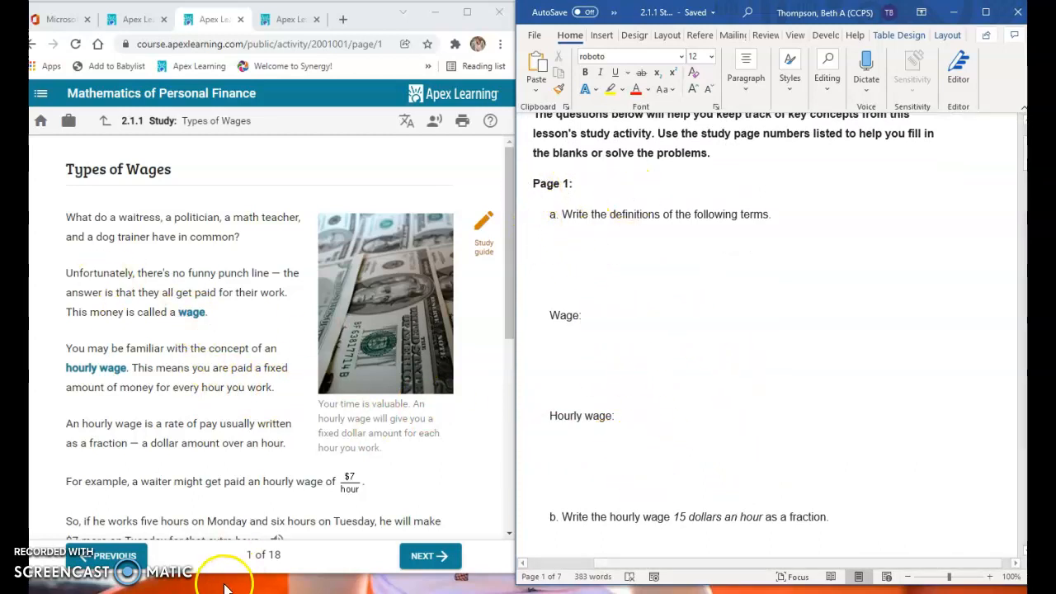
{"action": "left_click_drag", "start_coordinate": [260, 575], "coordinate": [259, 591]}
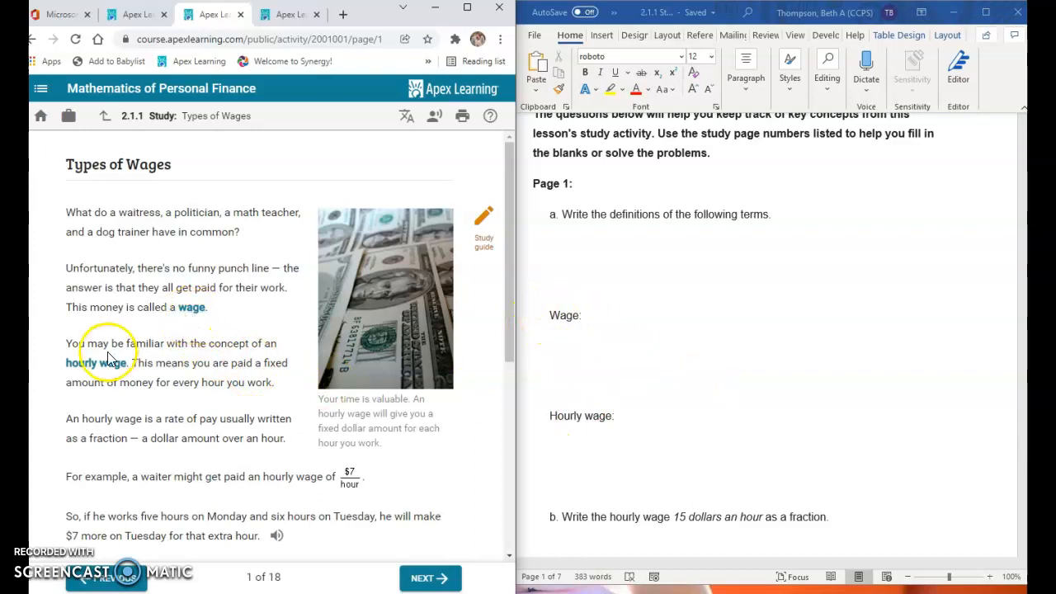
Look up "wage" in the lesson, fill in "the amount of pay an employee receives per unit of time or item." after Wage, and save
{"action": "left_click", "coordinate": [198, 319]}
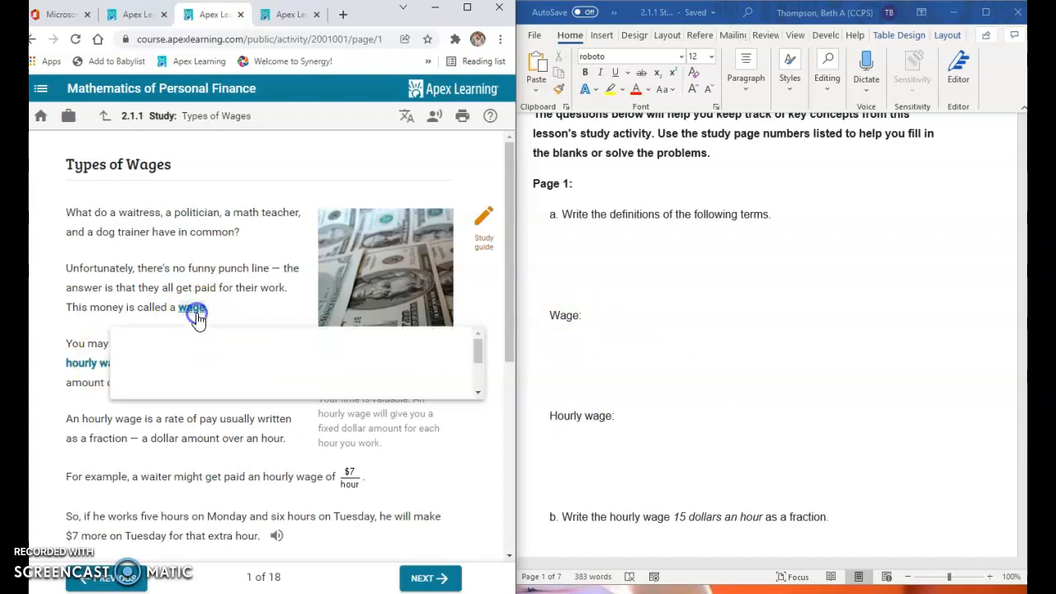
{"action": "left_click", "coordinate": [583, 310]}
{"action": "type", "text": "the amount of pay an employee receives per unit of time or item."}
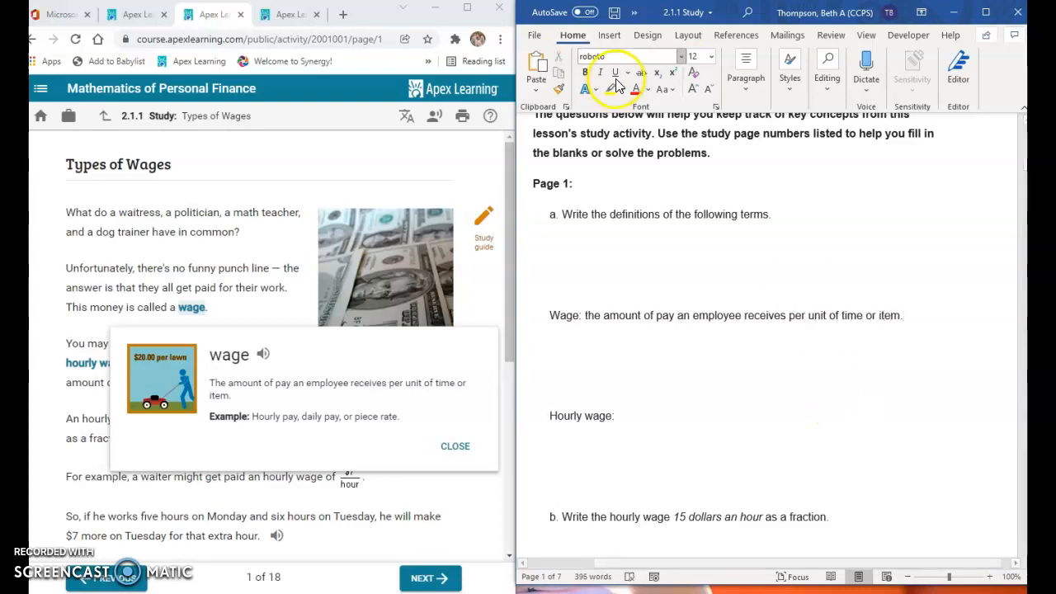
{"action": "left_click", "coordinate": [726, 318]}
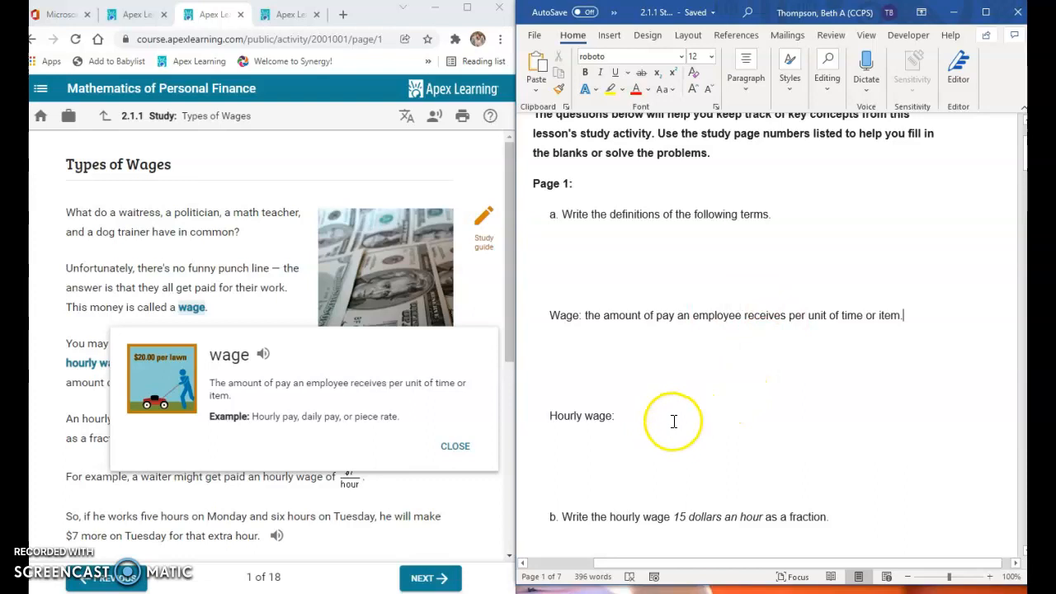
Look up "hourly wage" in the lesson, enter "compensation in which an employee" after Hourly wage, and save and close the document
{"action": "left_click", "coordinate": [446, 446]}
{"action": "left_click", "coordinate": [112, 364]}
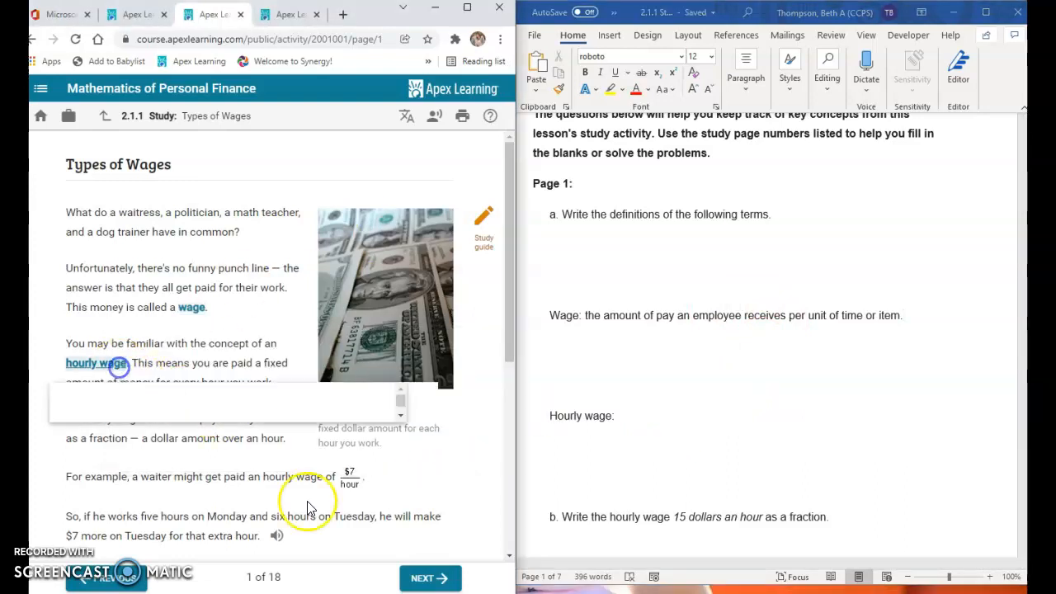
{"action": "left_click", "coordinate": [664, 411]}
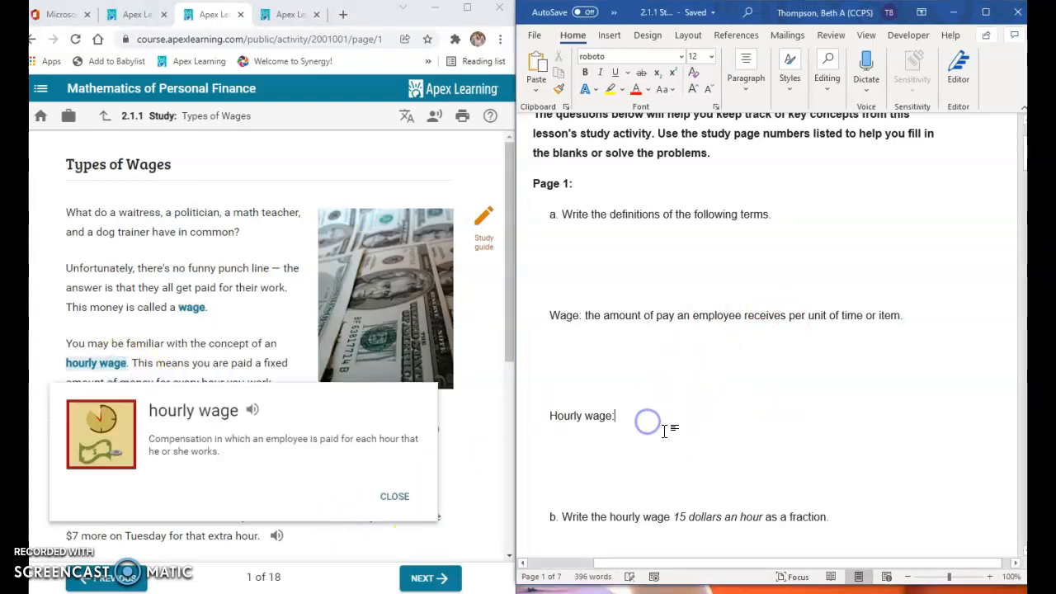
{"action": "type", "text": "C"}
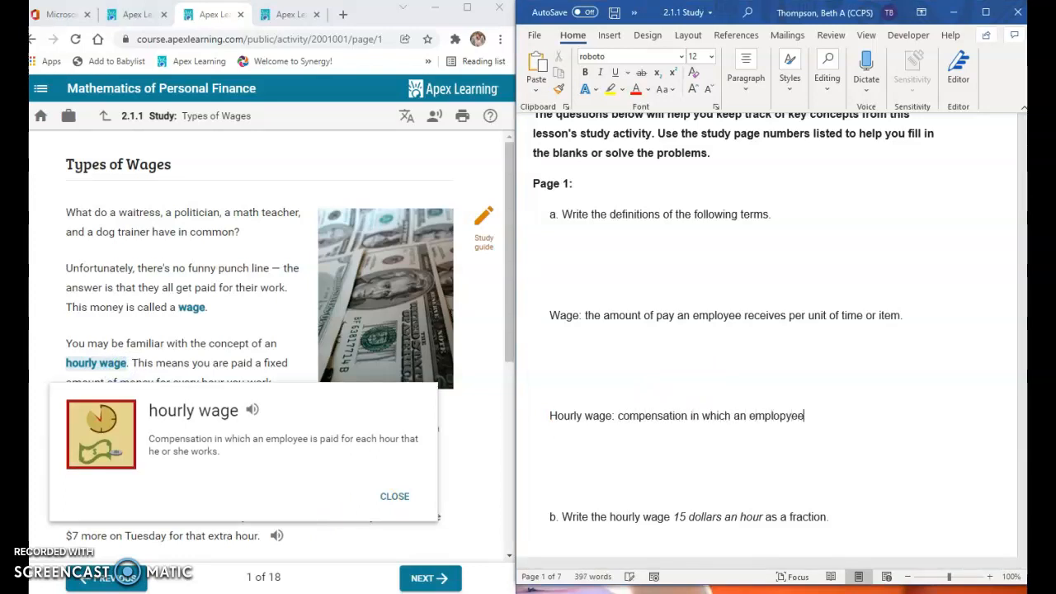
{"action": "left_click", "coordinate": [615, 13]}
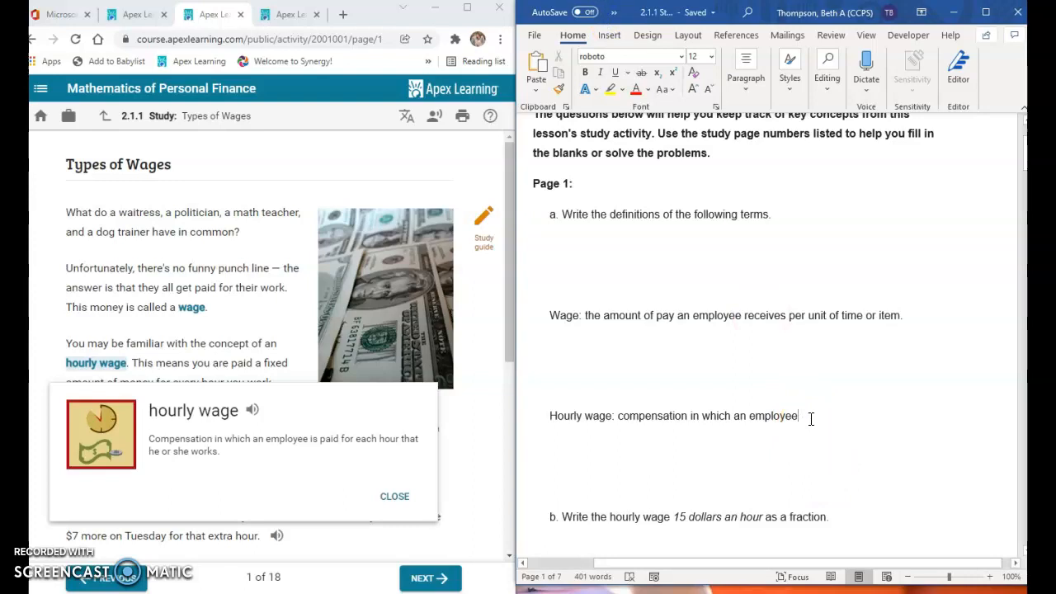
{"action": "left_click", "coordinate": [1018, 16]}
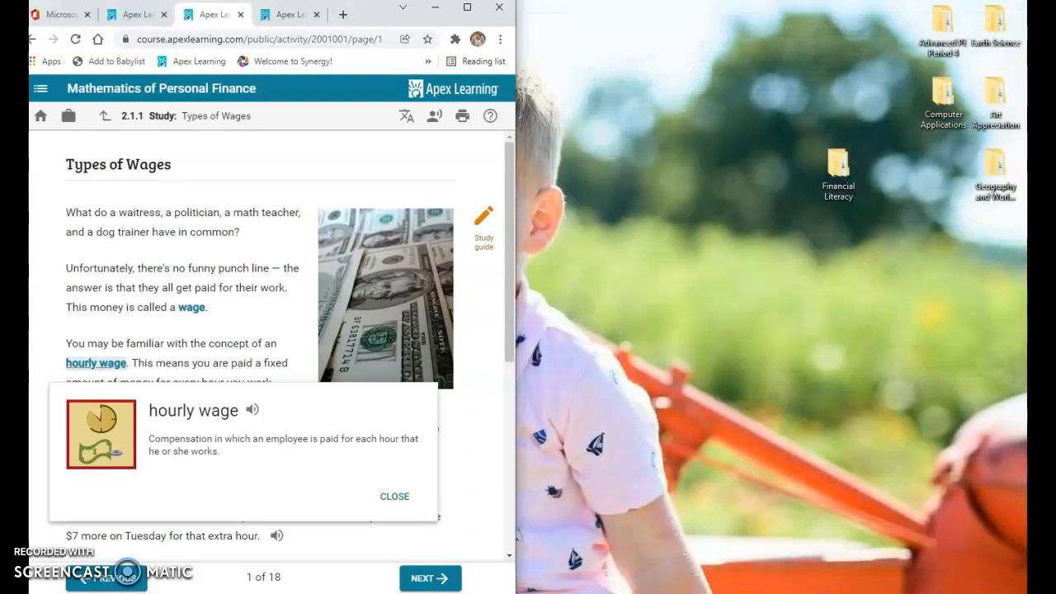
Maximize the browser, download the 2.1.1 study guide as a PDF from the Study Sheet page, and open the downloaded file
{"action": "left_click", "coordinate": [468, 9]}
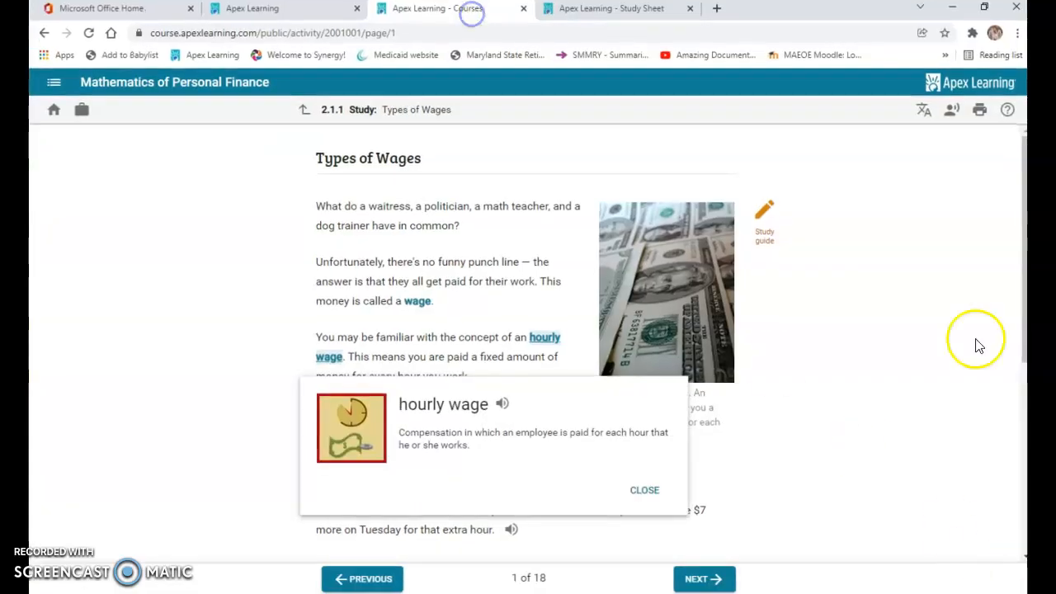
{"action": "left_click", "coordinate": [609, 15]}
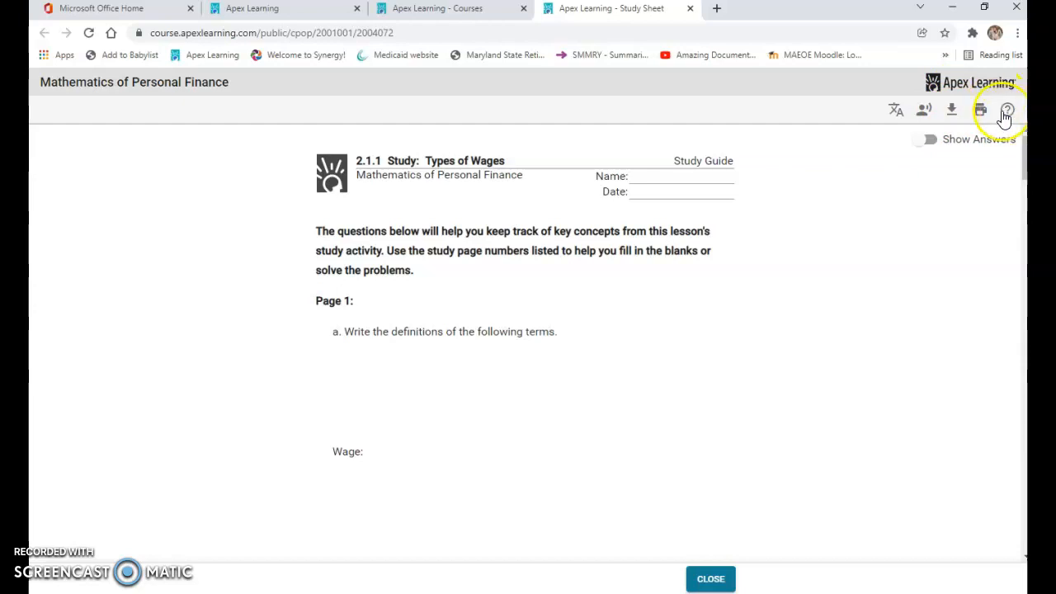
{"action": "left_click", "coordinate": [952, 110]}
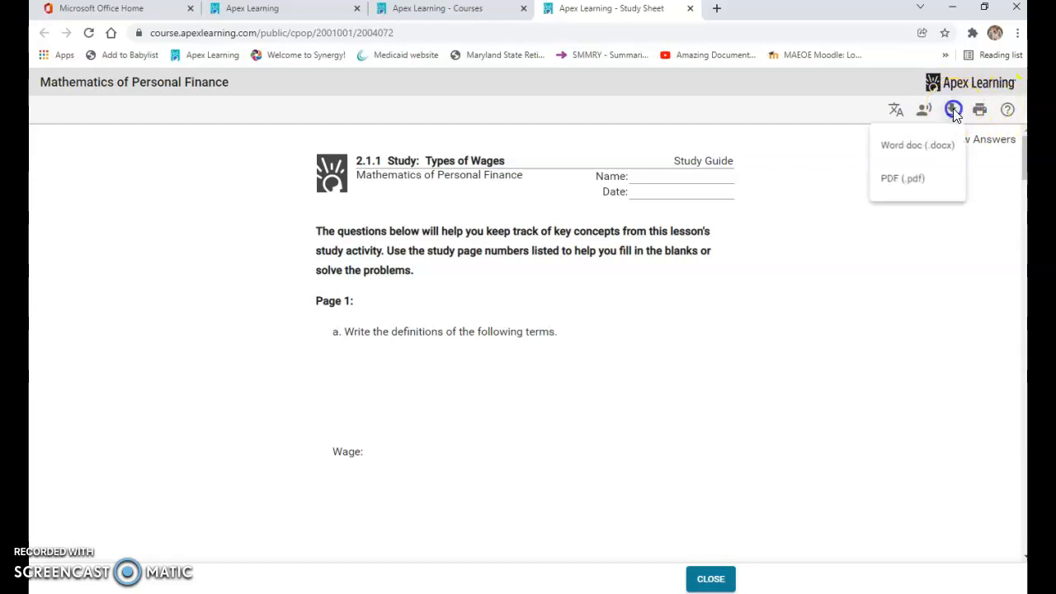
{"action": "left_click", "coordinate": [904, 179]}
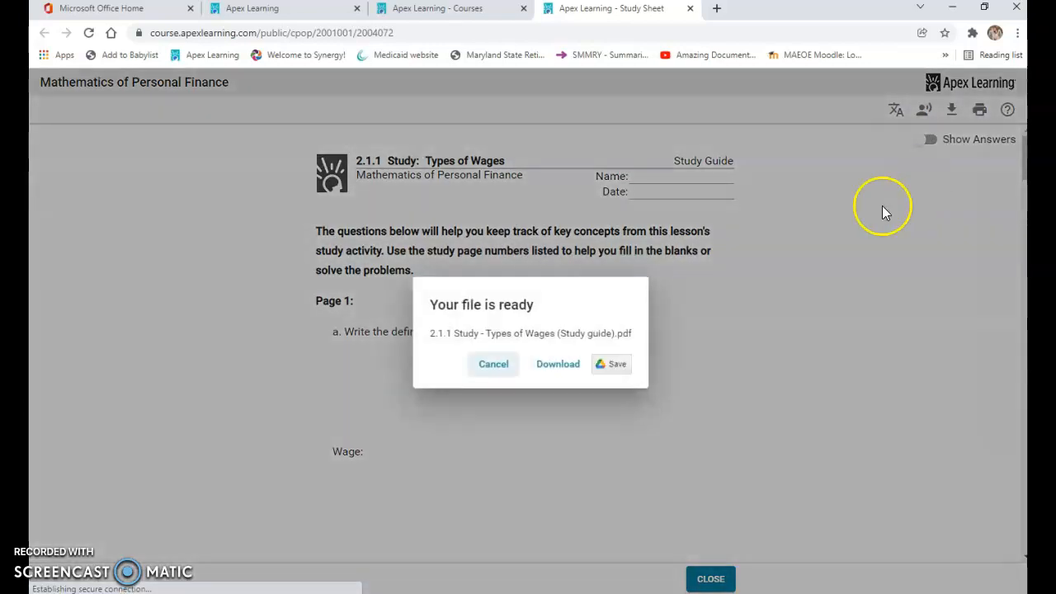
{"action": "left_click", "coordinate": [558, 364]}
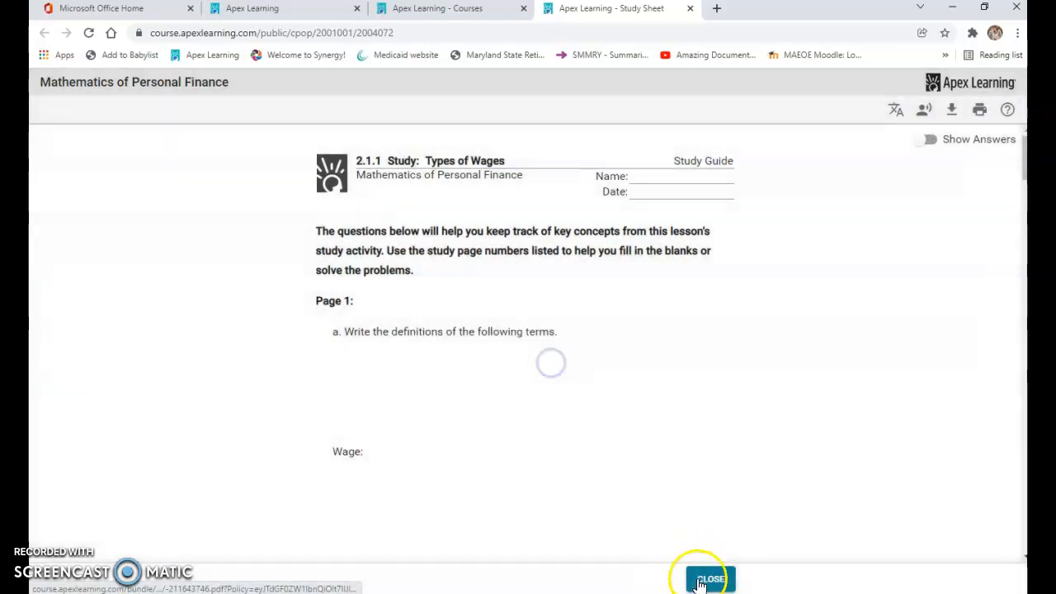
{"action": "left_click", "coordinate": [128, 577]}
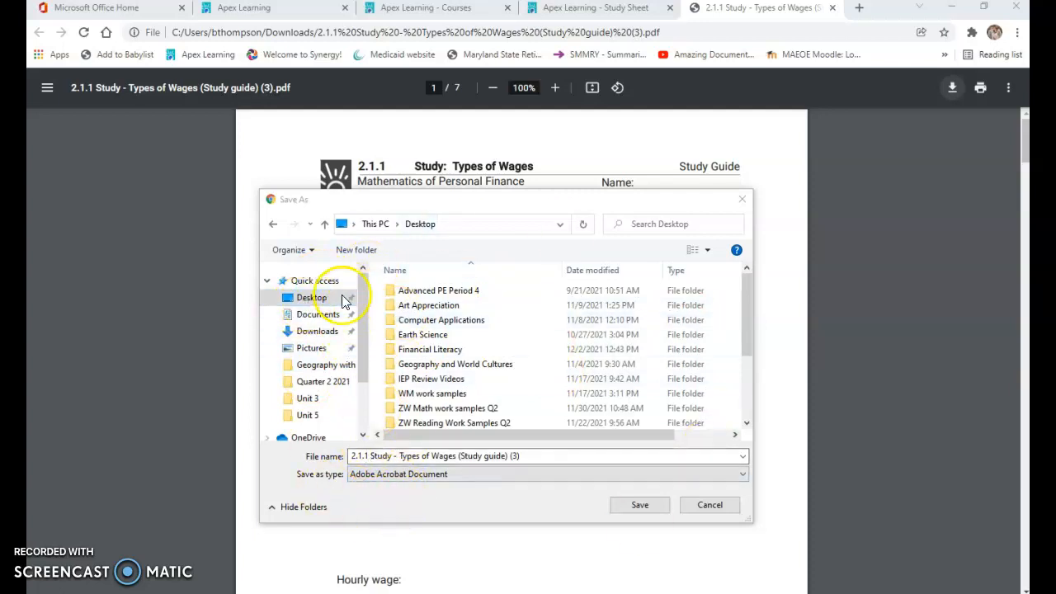
Save the PDF study guide as "2.1.1 Study" in the Unit 2 folder inside the desktop's Financial Literacy folder
{"action": "left_click", "coordinate": [438, 352]}
{"action": "double_click", "coordinate": [437, 351]}
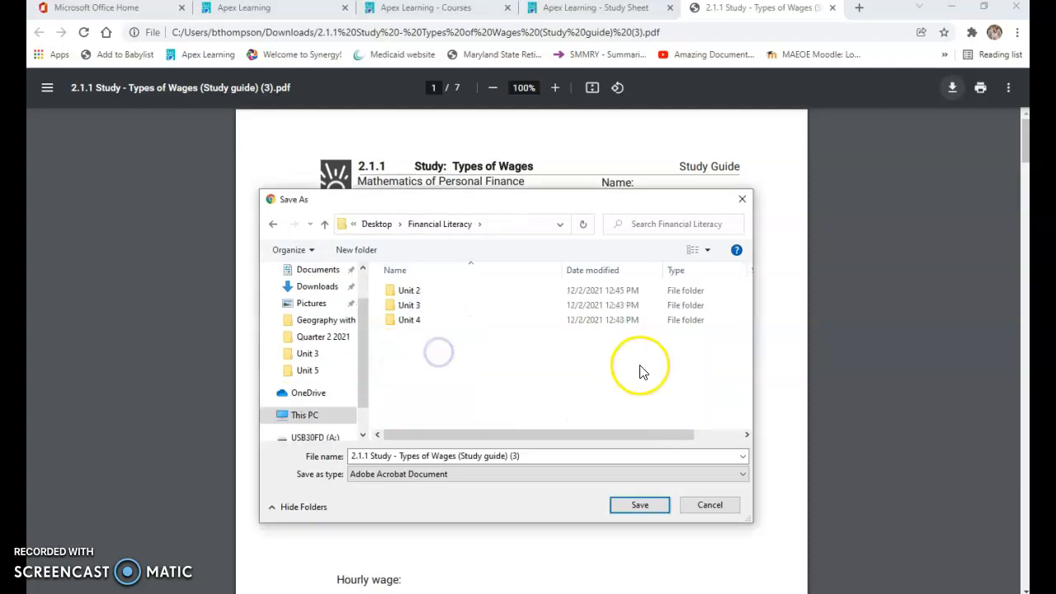
{"action": "double_click", "coordinate": [425, 300]}
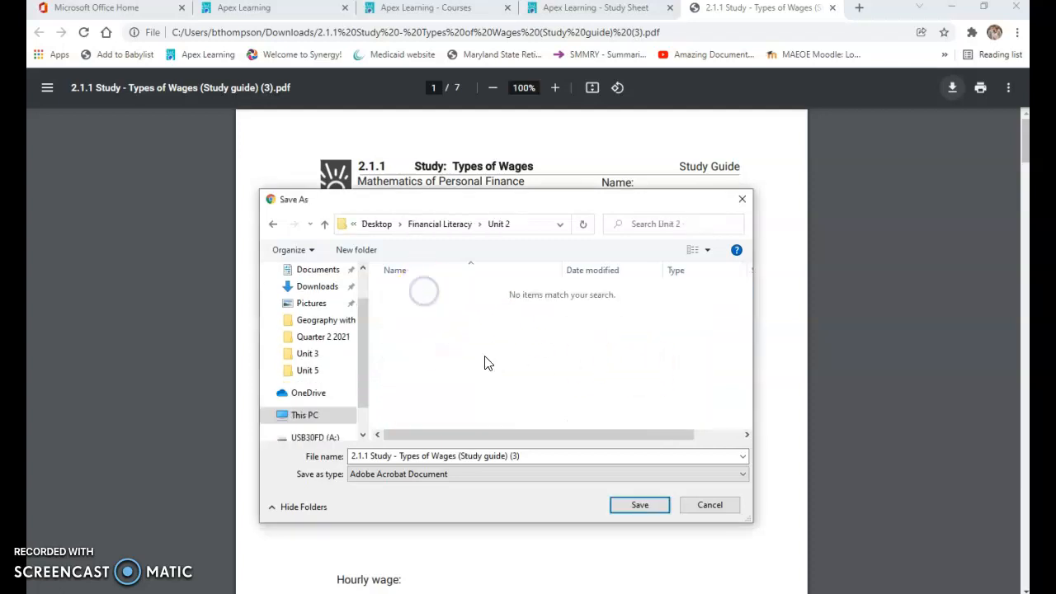
{"action": "left_click_drag", "start_coordinate": [530, 455], "coordinate": [352, 455]}
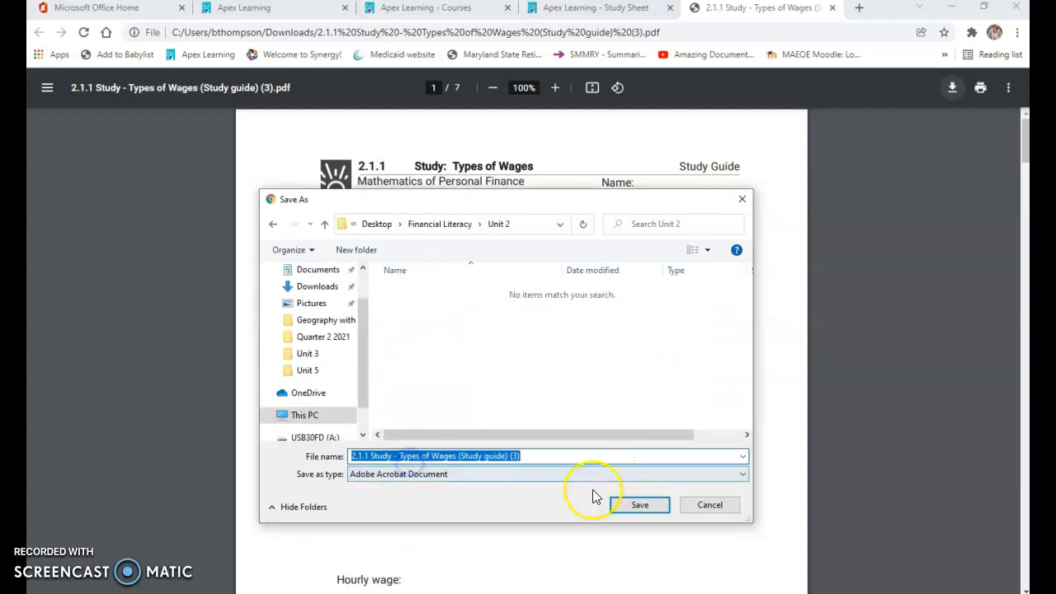
{"action": "left_click_drag", "start_coordinate": [523, 455], "coordinate": [395, 462]}
{"action": "key", "text": "BackSpace"}
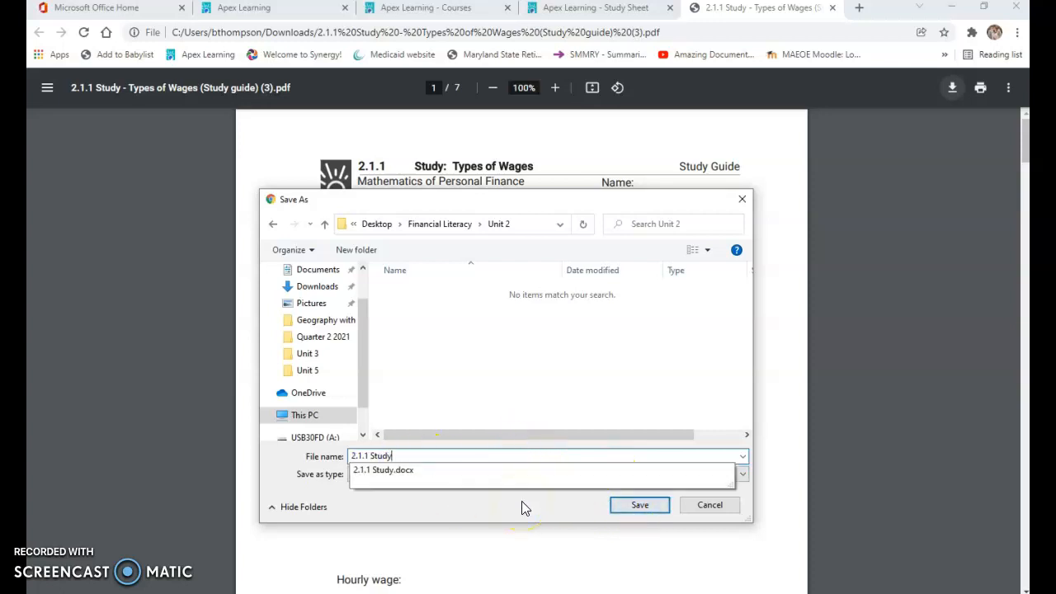
{"action": "left_click", "coordinate": [519, 523]}
{"action": "left_click", "coordinate": [663, 506]}
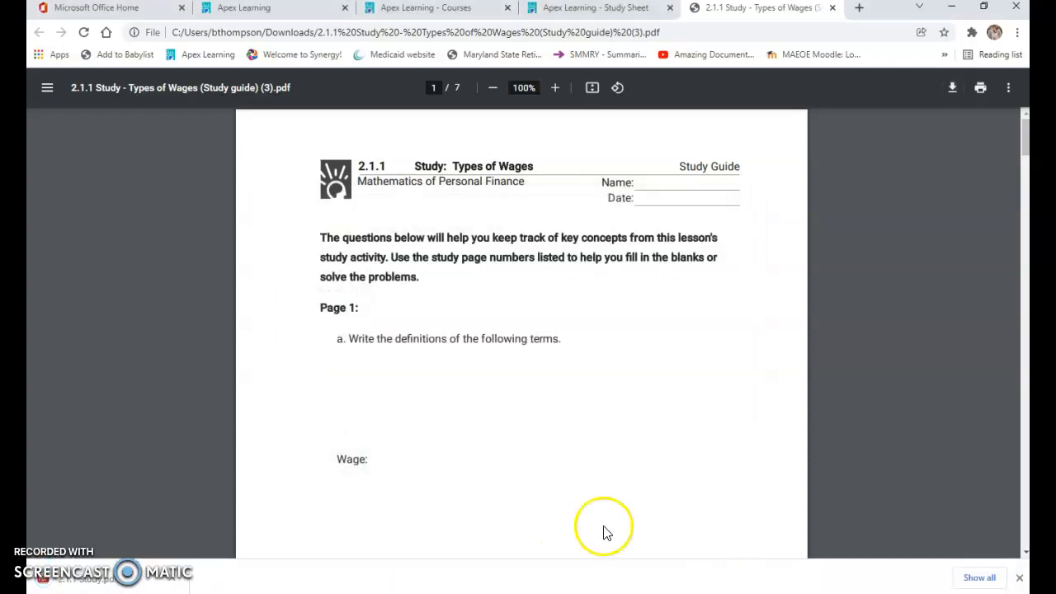
Open the saved 2.1.1 Study PDF from the desktop's Financial Literacy Unit 2 folder with Adobe Acrobat Reader DC
{"action": "left_click", "coordinate": [953, 10]}
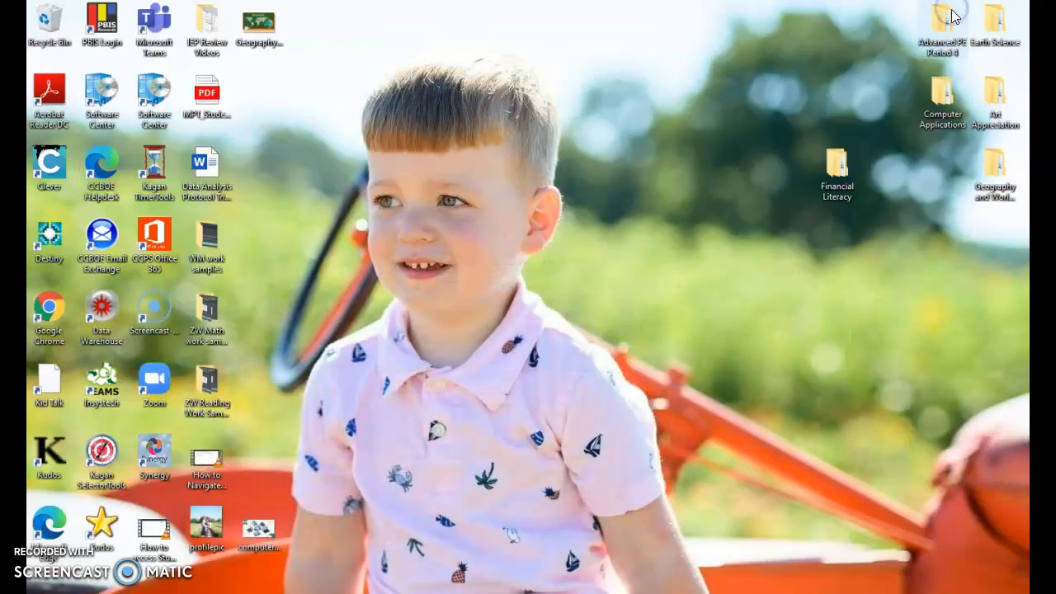
{"action": "double_click", "coordinate": [832, 166]}
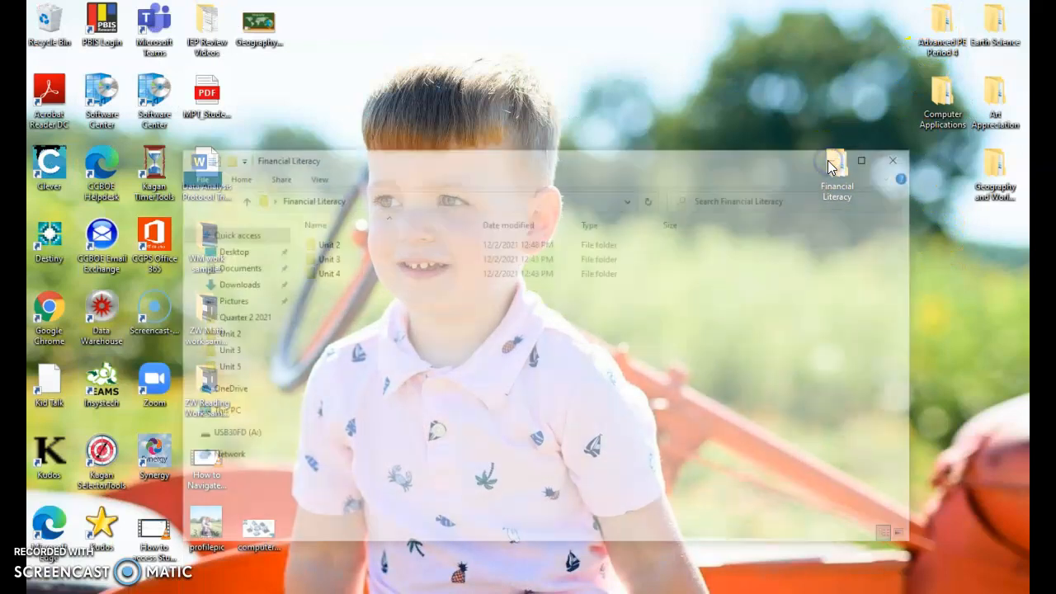
{"action": "double_click", "coordinate": [348, 248]}
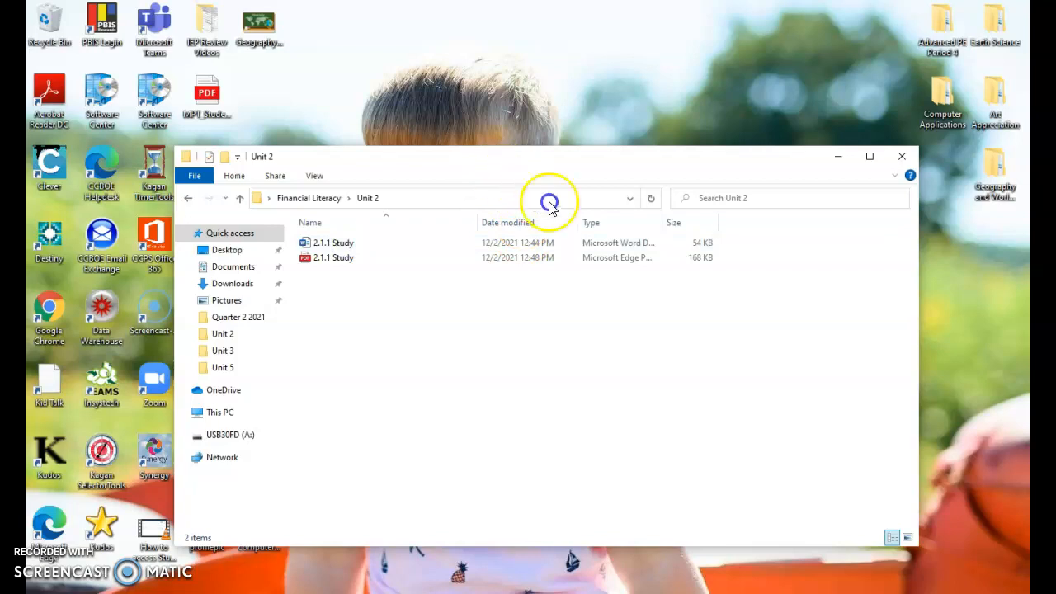
{"action": "right_click", "coordinate": [341, 264]}
{"action": "mouse_move", "coordinate": [382, 322]}
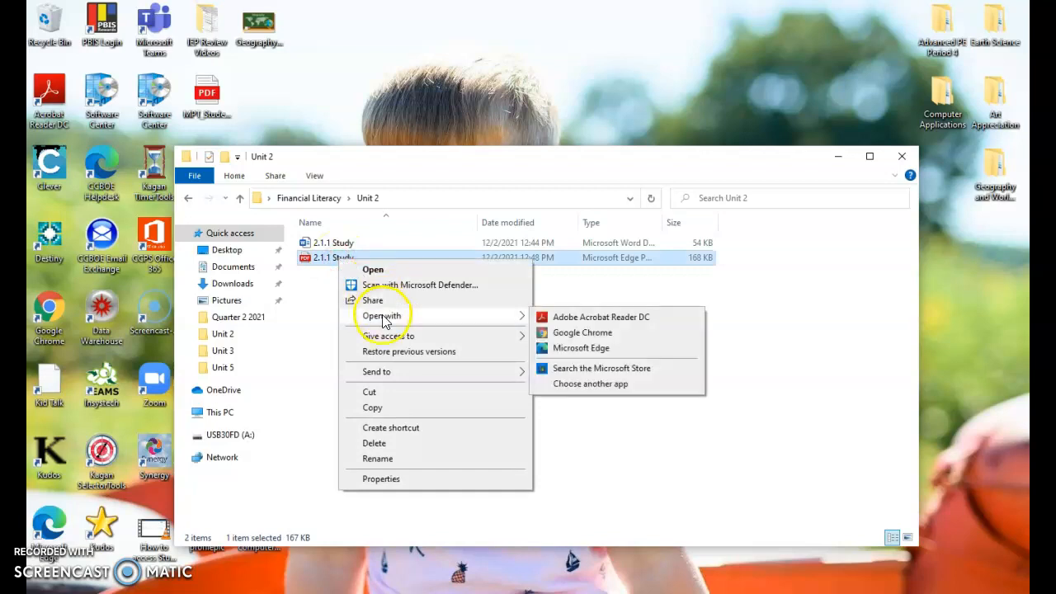
{"action": "left_click", "coordinate": [594, 320]}
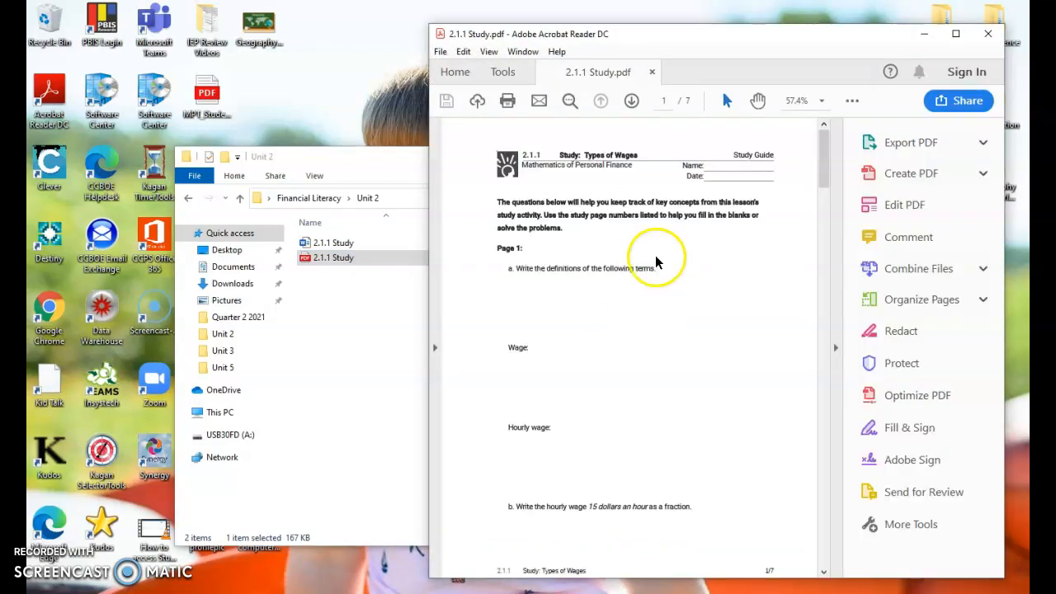
Maximize the study guide PDF, set its zoom to 100%, and start Fill & Sign with the Page 1 definitions in view
{"action": "left_click", "coordinate": [955, 35]}
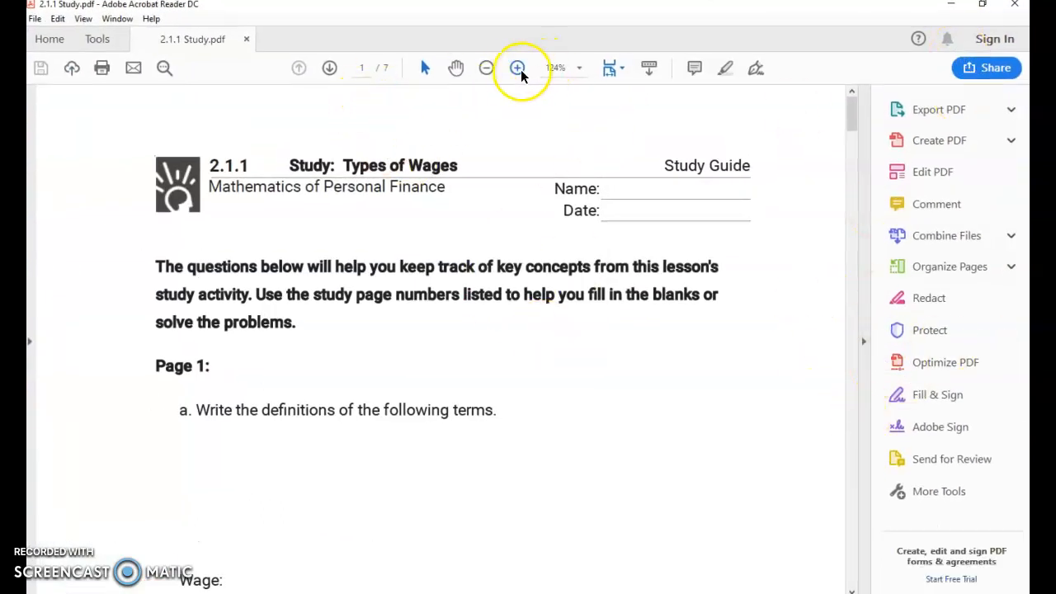
{"action": "left_click", "coordinate": [487, 69]}
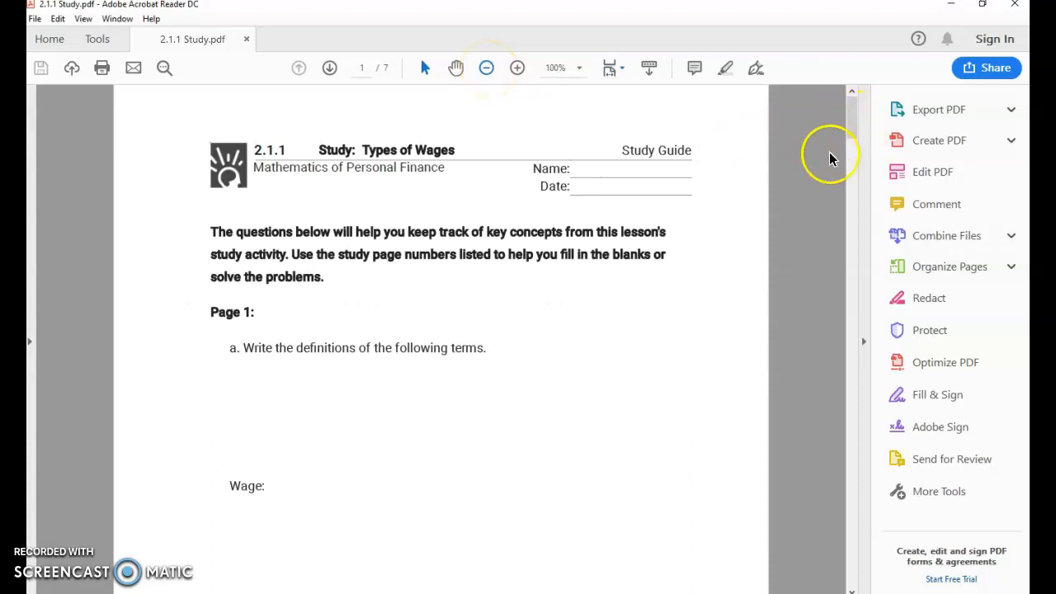
{"action": "left_click", "coordinate": [670, 335]}
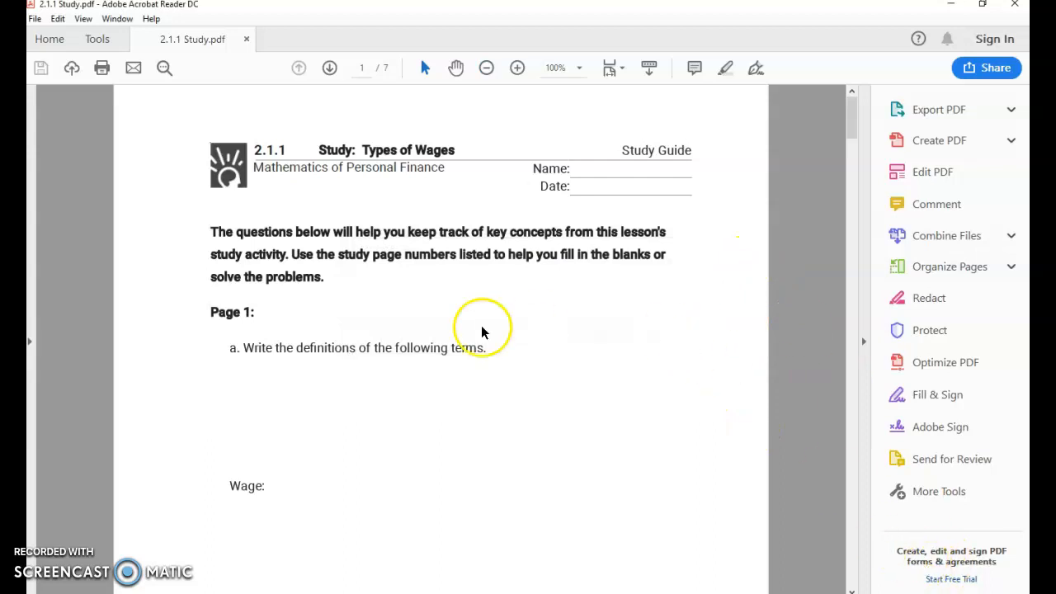
{"action": "left_click", "coordinate": [296, 349]}
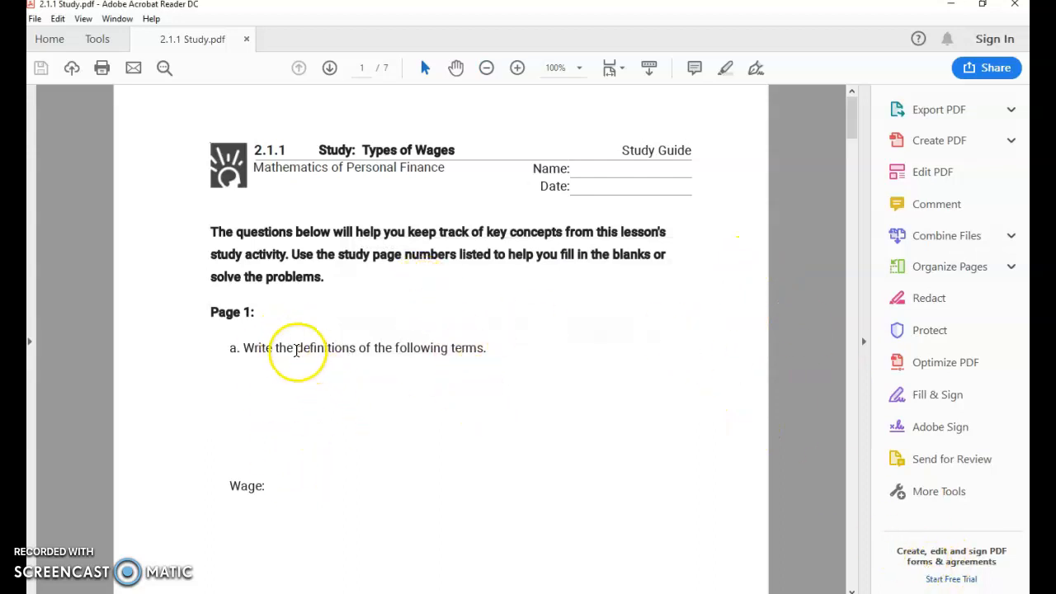
{"action": "left_click", "coordinate": [943, 402]}
{"action": "left_click_drag", "start_coordinate": [995, 157], "coordinate": [993, 177]}
Close the Unit 2 folder window and arrange the Types of Wages lesson page beside the PDF study guide
{"action": "left_click", "coordinate": [982, 4]}
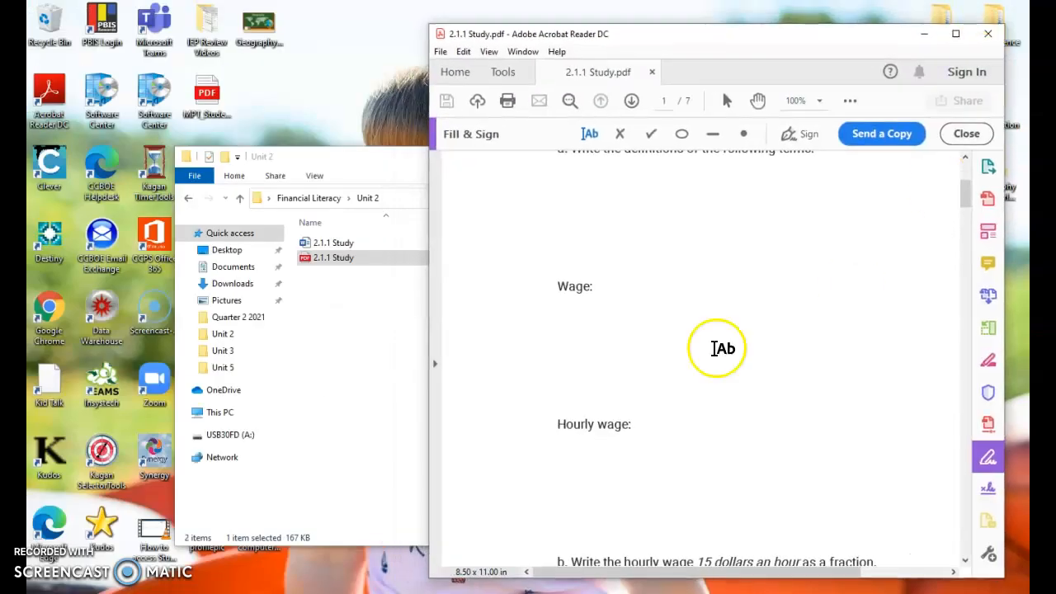
{"action": "left_click", "coordinate": [349, 172]}
{"action": "left_click", "coordinate": [902, 156]}
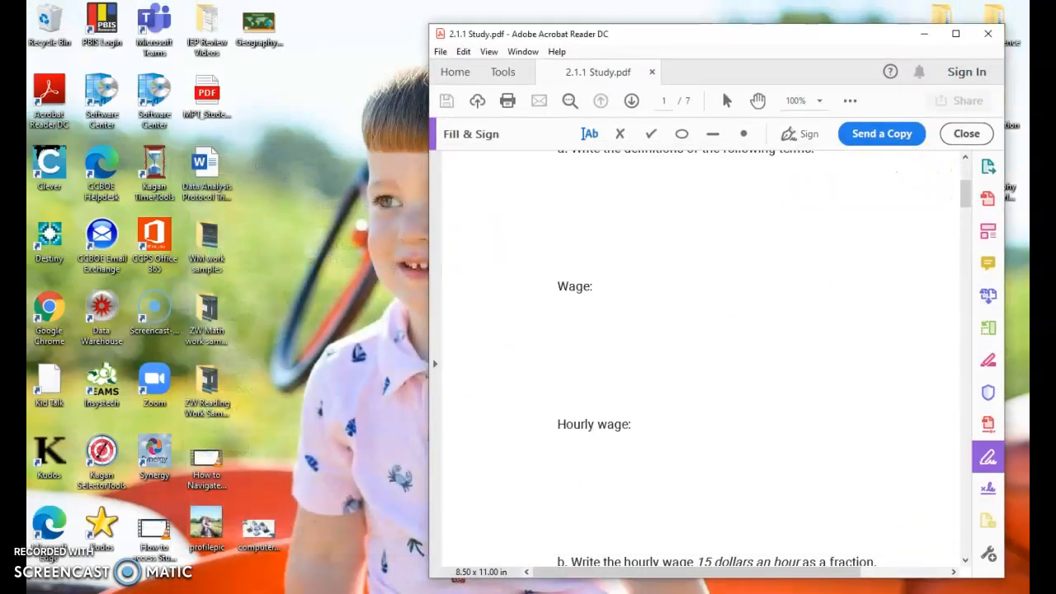
{"action": "left_click", "coordinate": [443, 589]}
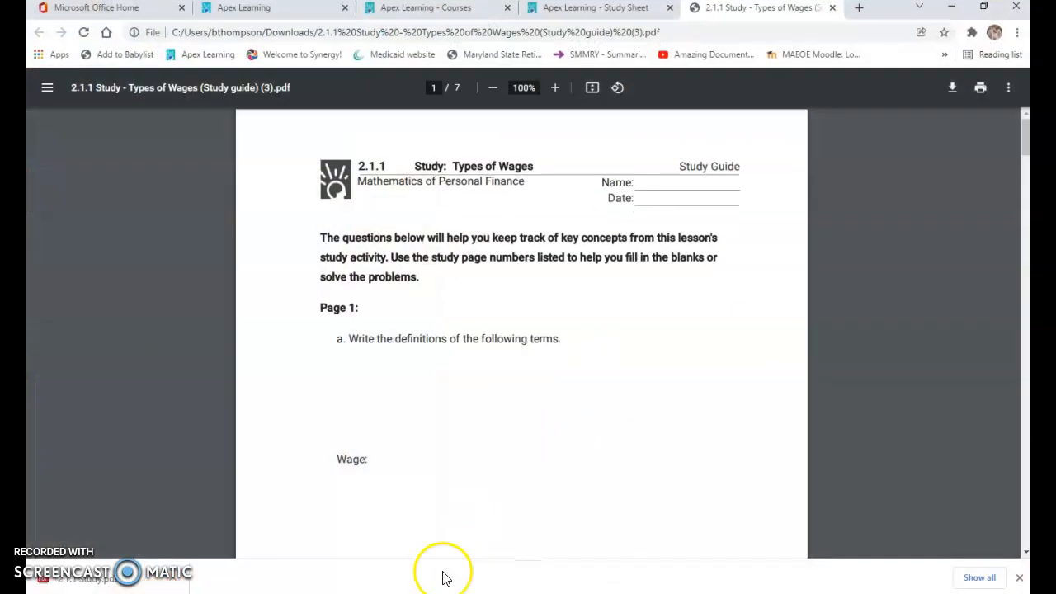
{"action": "left_click", "coordinate": [466, 11]}
{"action": "left_click", "coordinate": [983, 7]}
{"action": "left_click_drag", "start_coordinate": [707, 42], "coordinate": [777, 41]}
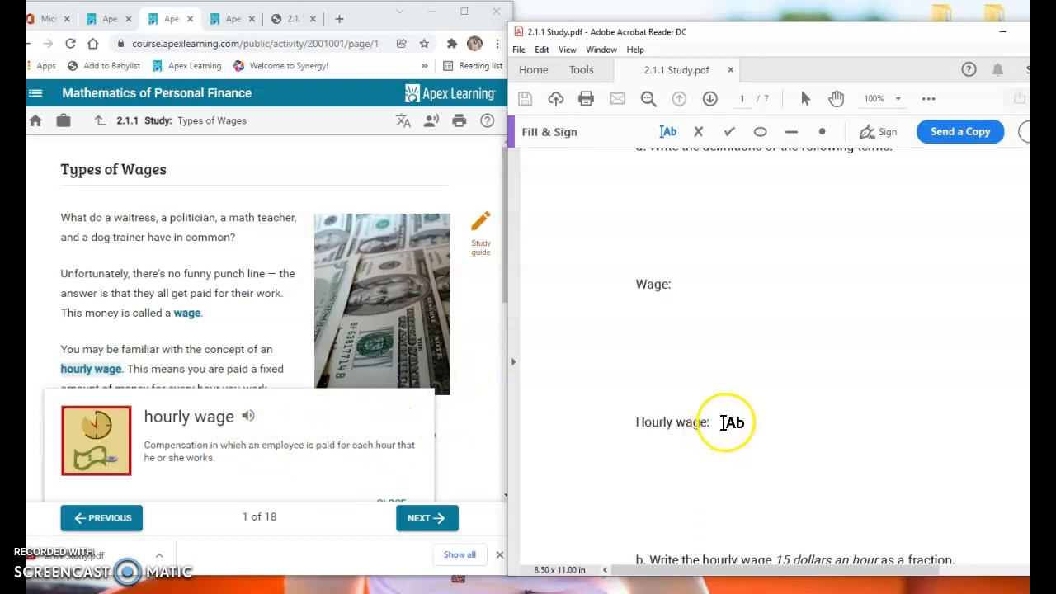
Fill in "compensation in which an employee is paid for each hour that he or she works." after Hourly wage in the PDF
{"action": "left_click", "coordinate": [724, 423]}
{"action": "type", "text": "com"}
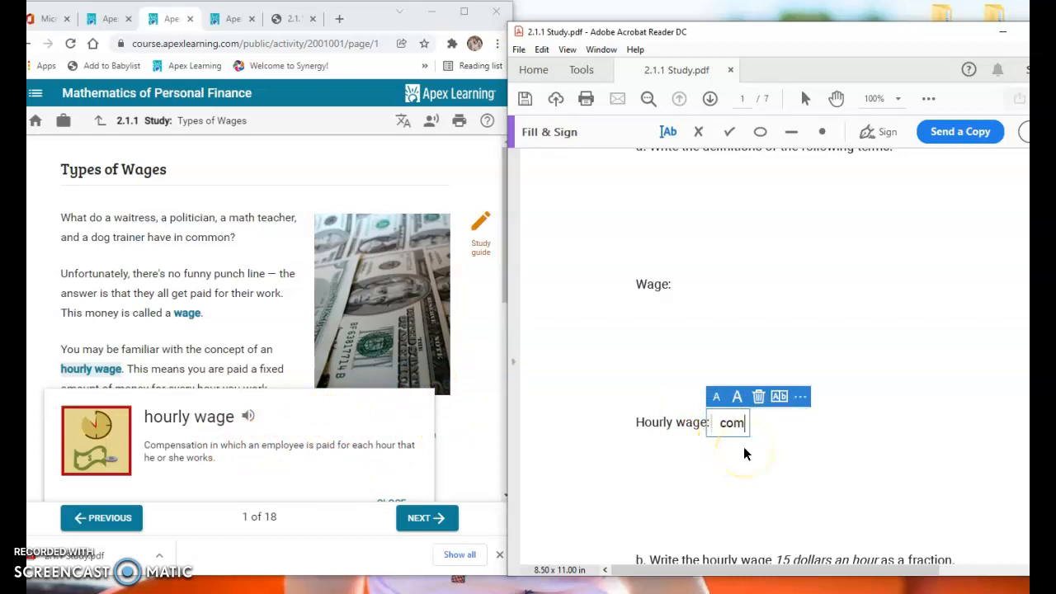
{"action": "type", "text": "pensation in"}
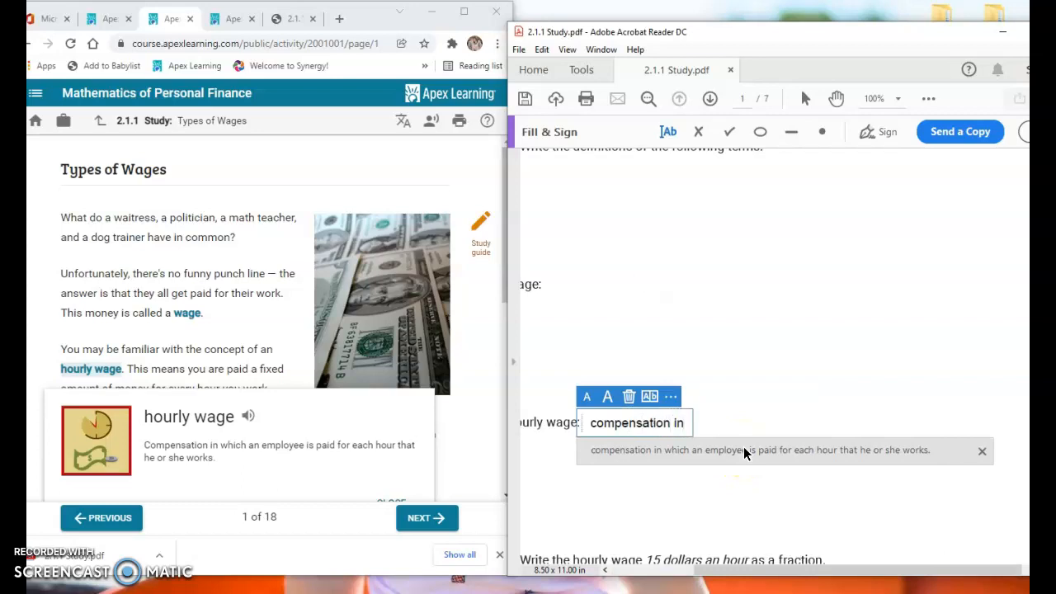
{"action": "type", "text": " which an employee"}
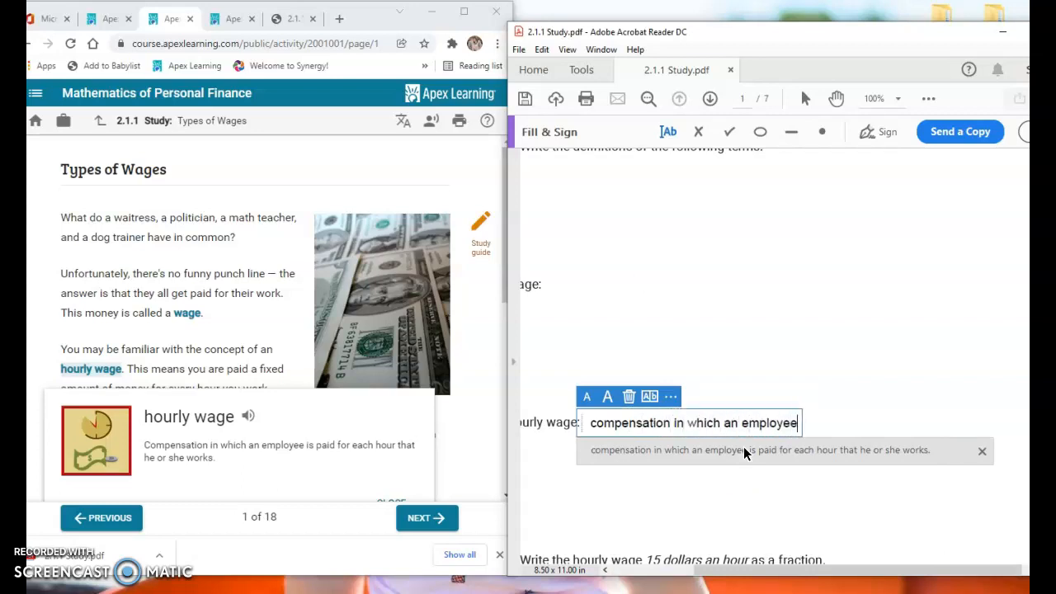
{"action": "type", "text": " is paid for each h"}
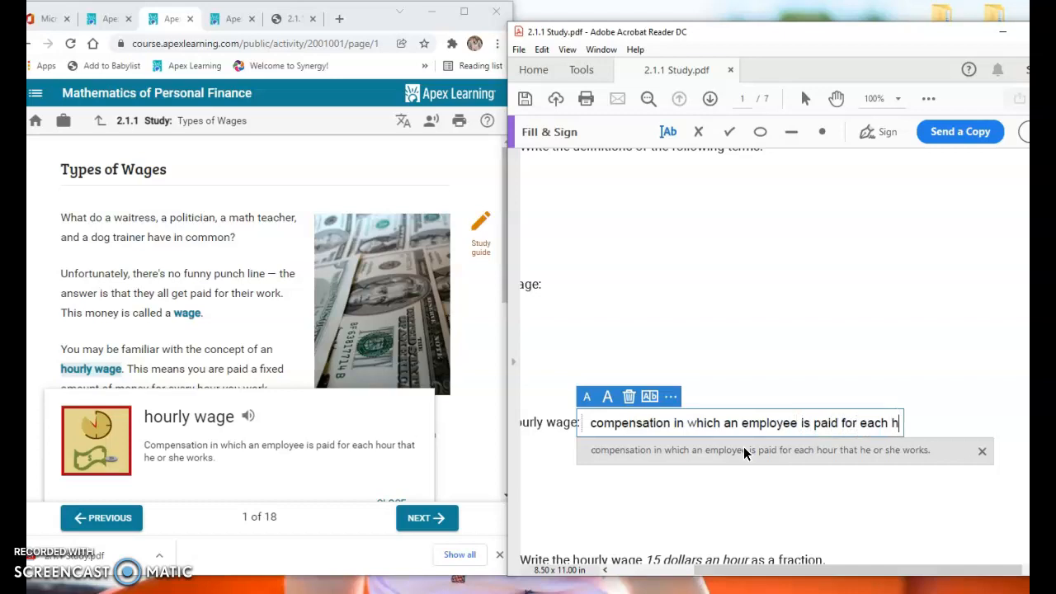
{"action": "type", "text": "our that he or she s"}
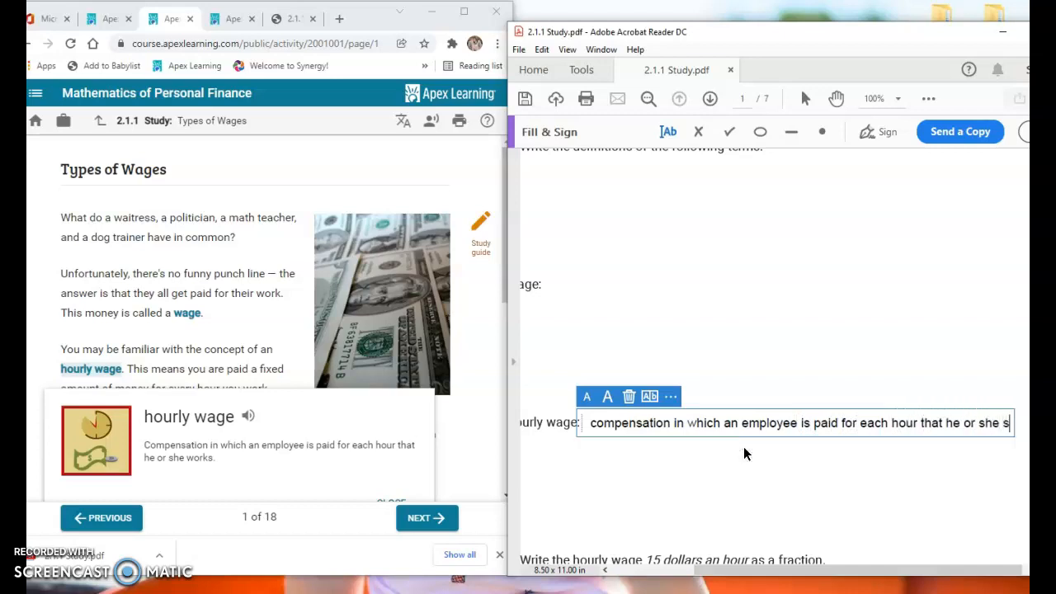
{"action": "key", "text": "BackSpace"}
{"action": "type", "text": "works"}
{"action": "left_click", "coordinate": [948, 523]}
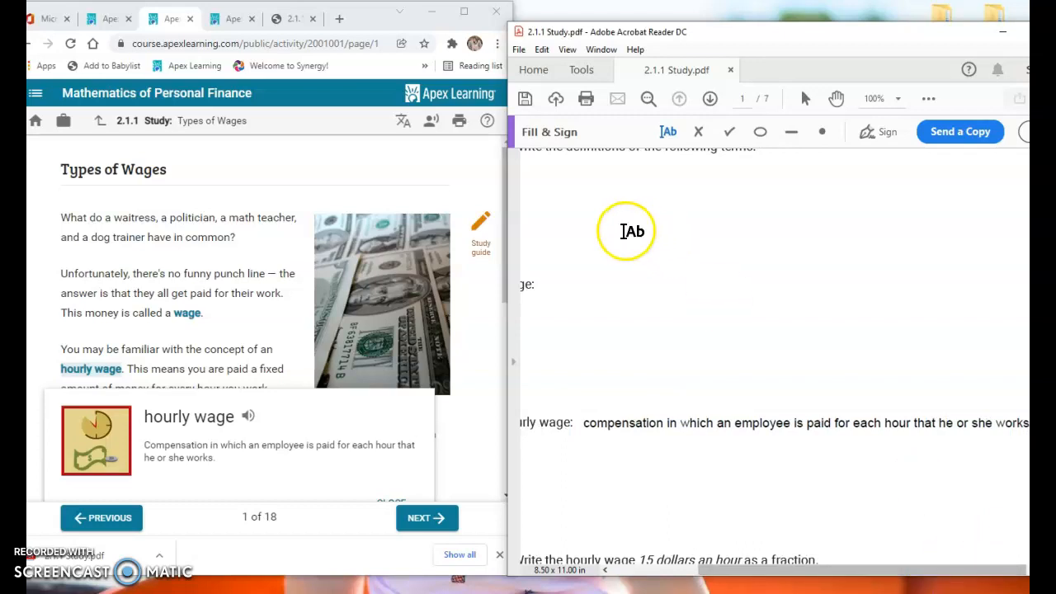
Save the filled-in PDF to the Financial Literacy Unit 2 folder, replacing the existing 2.1.1 Study file
{"action": "left_click", "coordinate": [525, 101]}
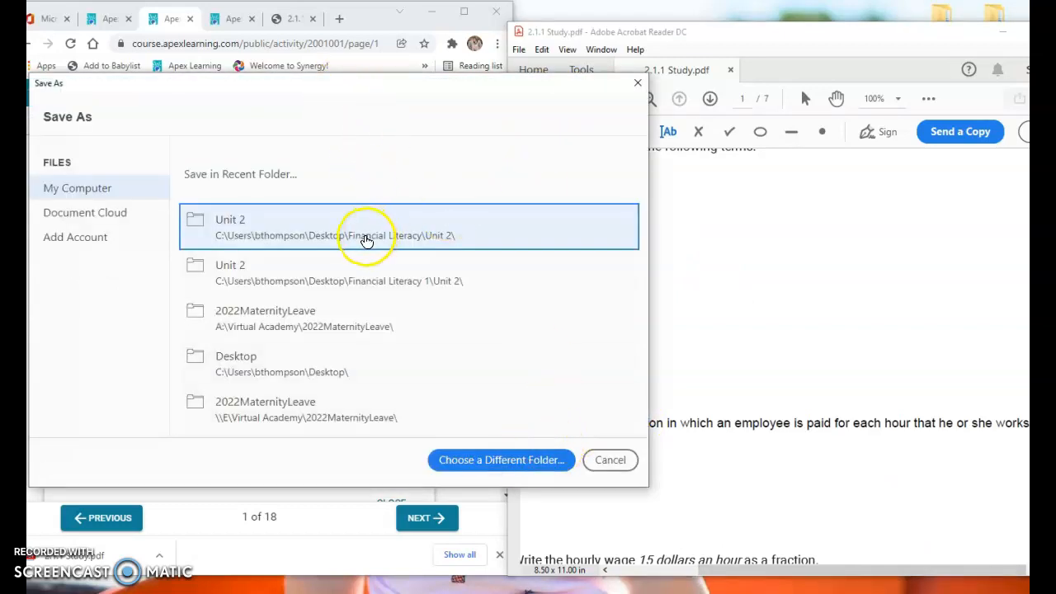
{"action": "left_click", "coordinate": [298, 233]}
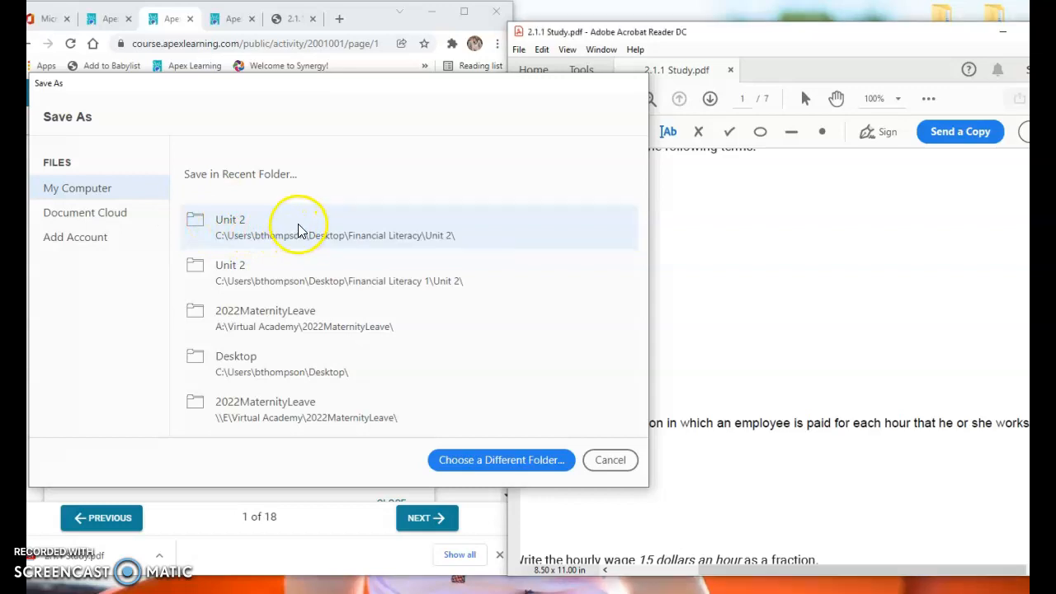
{"action": "left_click_drag", "start_coordinate": [738, 71], "coordinate": [645, 96]}
{"action": "left_click", "coordinate": [806, 391]}
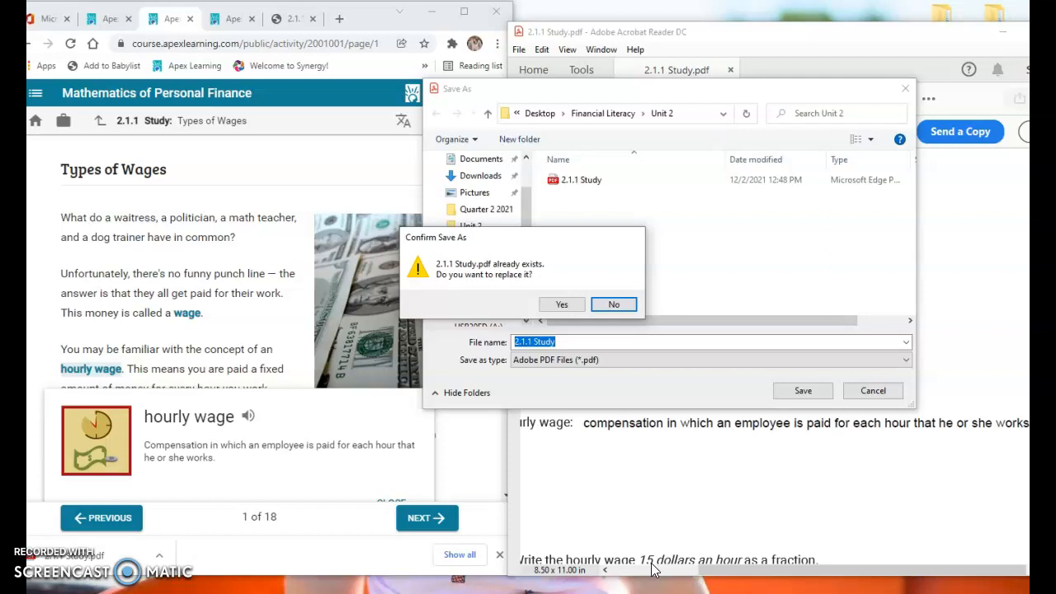
{"action": "left_click", "coordinate": [468, 316]}
{"action": "left_click", "coordinate": [561, 306]}
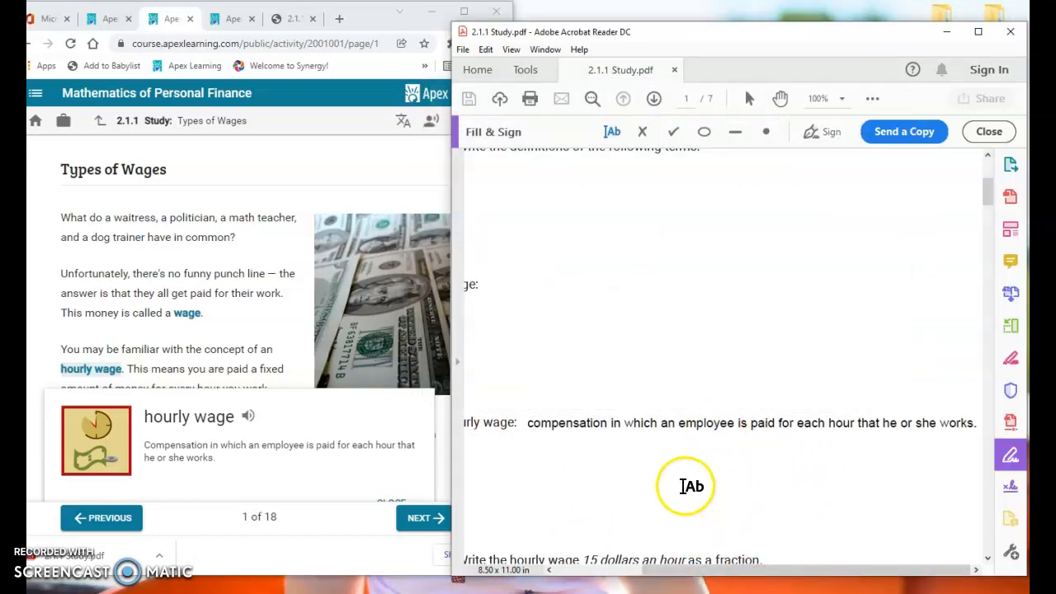
Bring the Page 10 time card of the PDF study guide into view and reposition its window beside the lesson
{"action": "left_click_drag", "start_coordinate": [704, 575], "coordinate": [573, 571]}
{"action": "scroll", "coordinate": [770, 477], "scroll_direction": "down", "scroll_amount": 3}
{"action": "scroll", "coordinate": [769, 477], "scroll_direction": "down", "scroll_amount": 20}
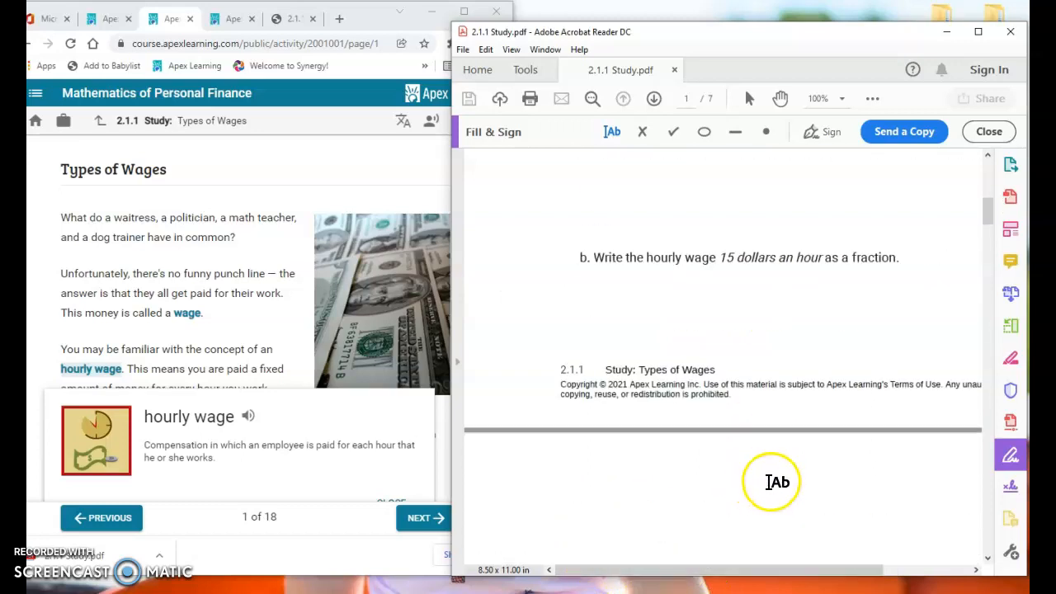
{"action": "scroll", "coordinate": [769, 481], "scroll_direction": "down", "scroll_amount": 15}
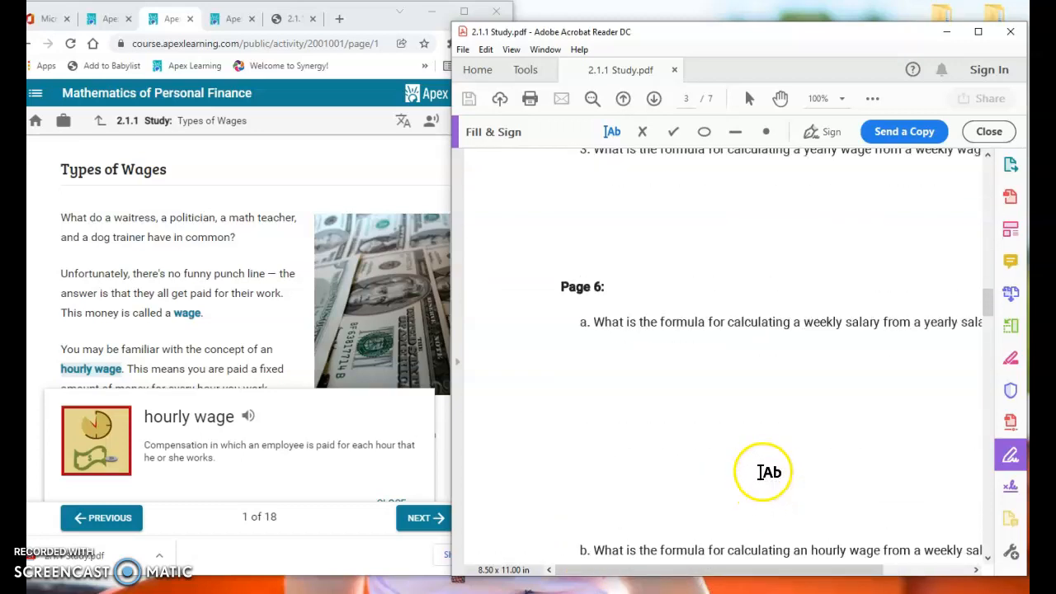
{"action": "scroll", "coordinate": [771, 463], "scroll_direction": "down", "scroll_amount": 10}
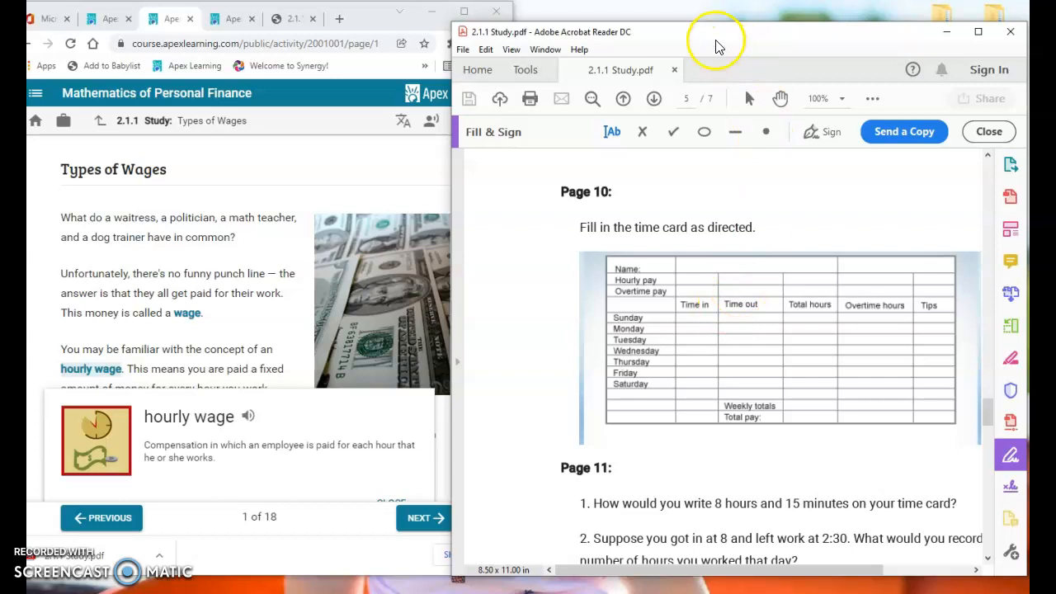
{"action": "left_click_drag", "start_coordinate": [716, 41], "coordinate": [752, 31]}
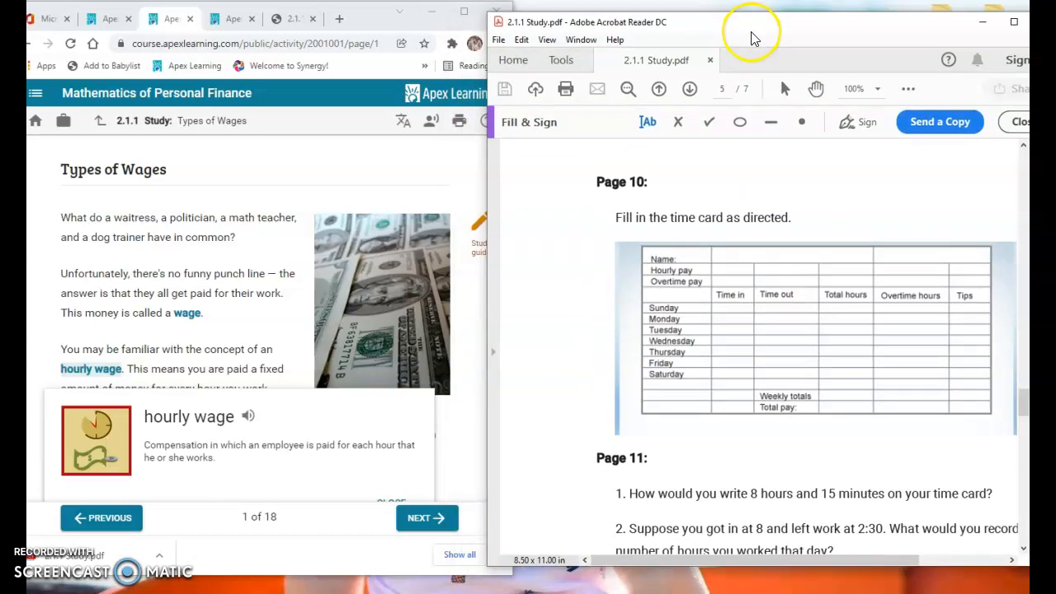
Advance the Types of Wages lesson to page 10 of 18 to match the time card question
{"action": "left_click", "coordinate": [421, 520]}
{"action": "left_click", "coordinate": [420, 520]}
{"action": "left_click", "coordinate": [420, 520]}
{"action": "left_click", "coordinate": [421, 520]}
{"action": "left_click", "coordinate": [420, 520]}
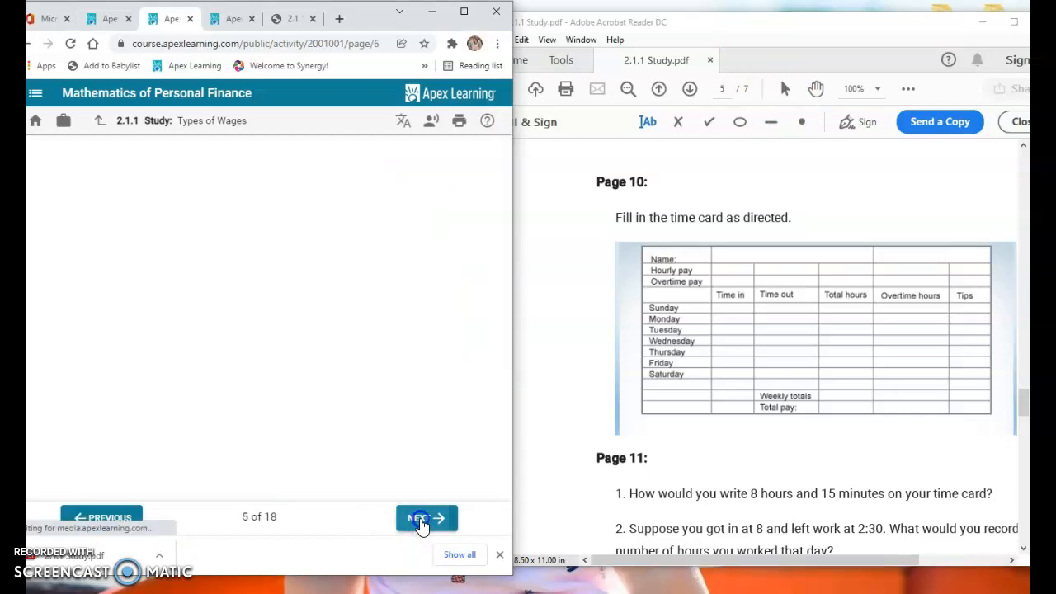
{"action": "left_click", "coordinate": [420, 520]}
{"action": "left_click", "coordinate": [420, 520]}
{"action": "left_click", "coordinate": [421, 520]}
{"action": "left_click", "coordinate": [421, 520]}
Start the Filling Out a Time Card activity and go through its introduction to question 1
{"action": "left_click", "coordinate": [401, 484]}
{"action": "scroll", "coordinate": [403, 483], "scroll_direction": "down", "scroll_amount": 2}
{"action": "left_click", "coordinate": [406, 483]}
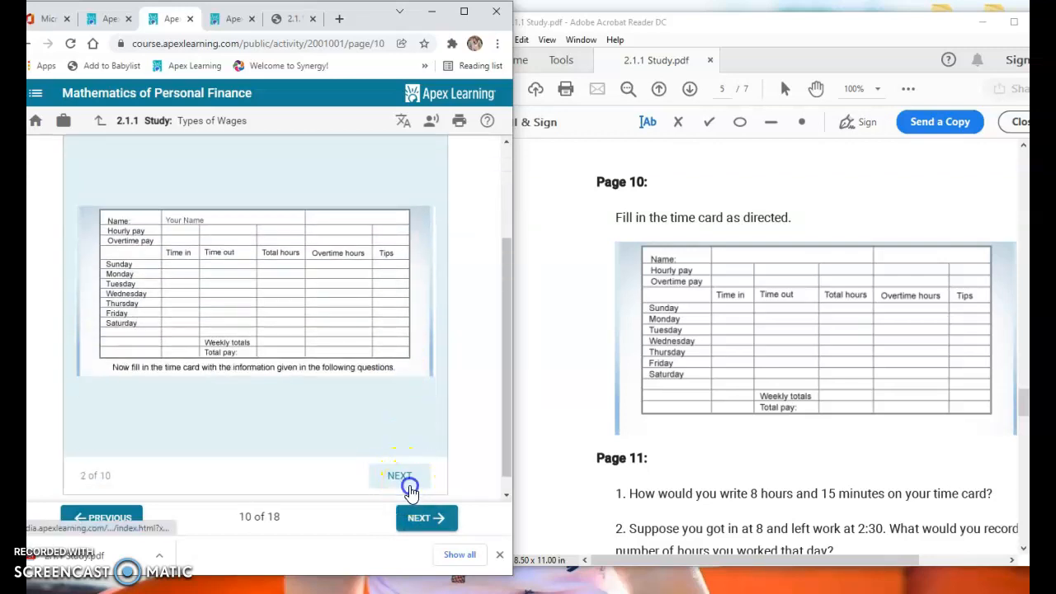
{"action": "left_click", "coordinate": [407, 483]}
{"action": "left_click", "coordinate": [410, 485]}
Submit Done for time card questions 1 and 2 and continue to question 3 about Monday through Wednesday
{"action": "left_click", "coordinate": [87, 390]}
{"action": "left_click", "coordinate": [85, 371]}
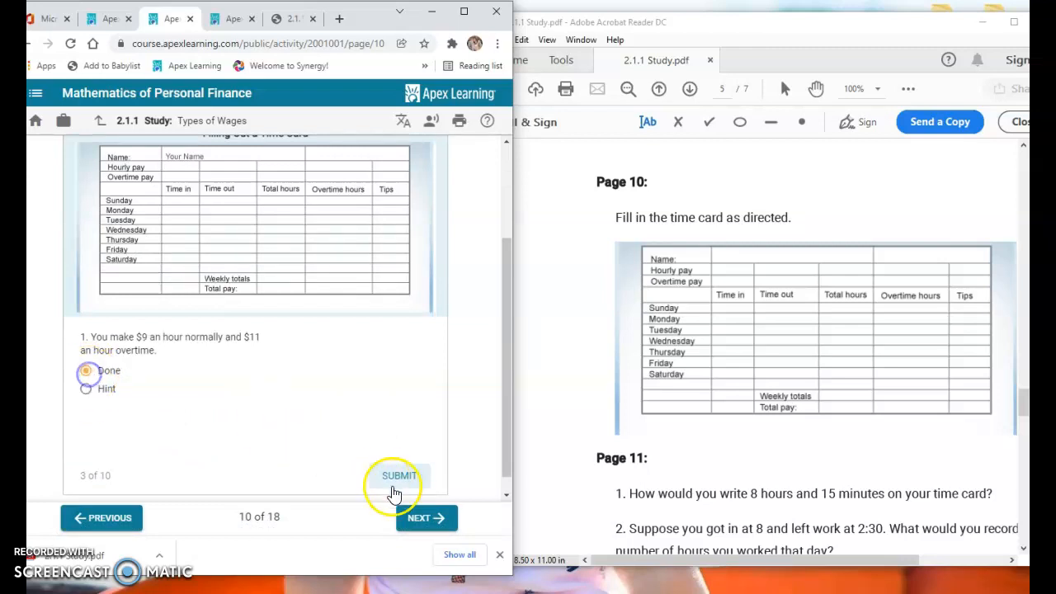
{"action": "left_click", "coordinate": [401, 482]}
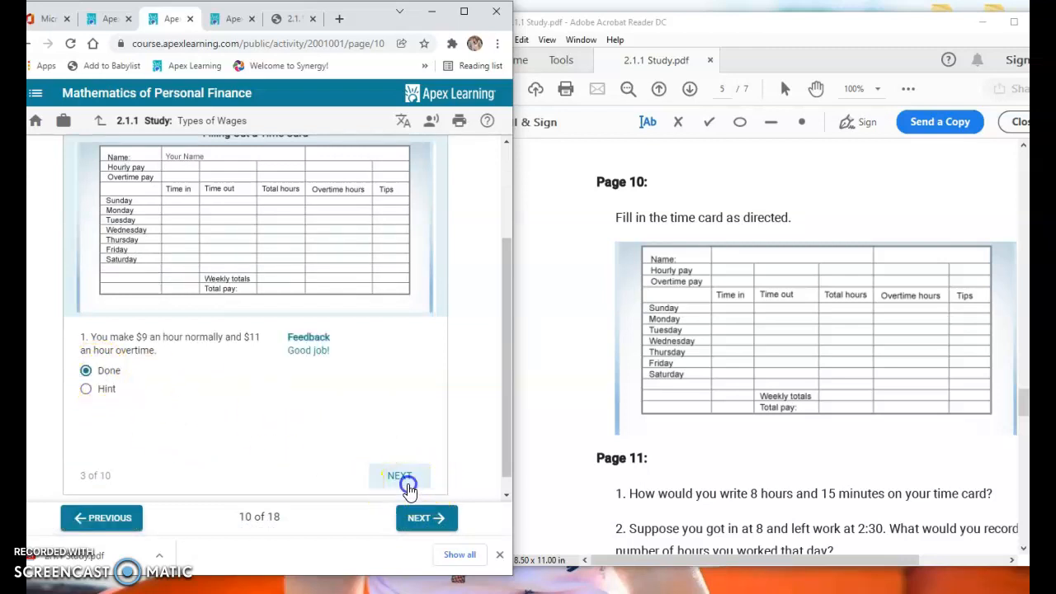
{"action": "left_click", "coordinate": [405, 483]}
{"action": "left_click", "coordinate": [86, 357]}
{"action": "left_click", "coordinate": [396, 477]}
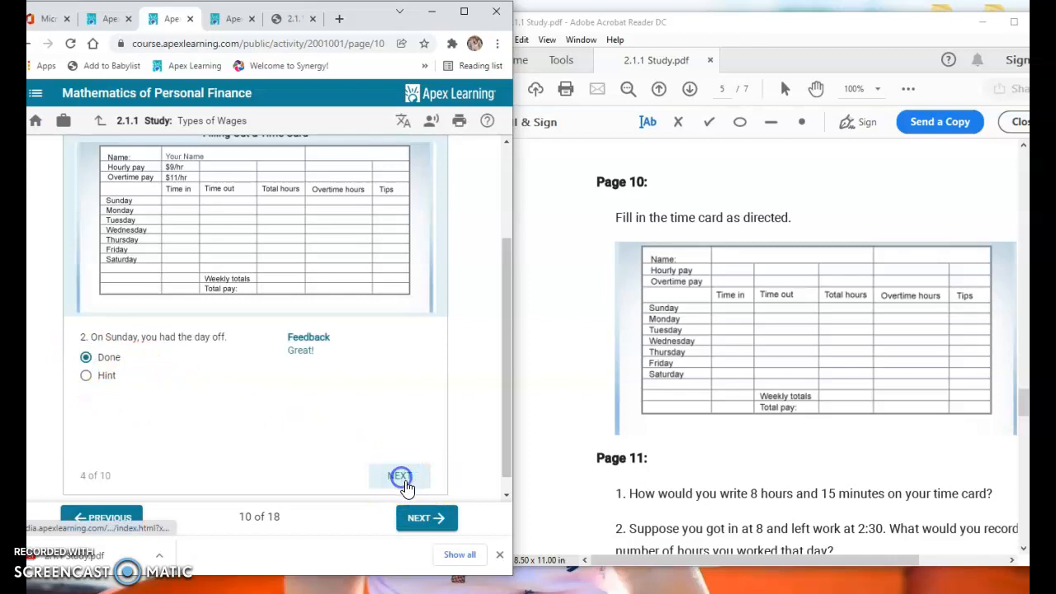
{"action": "left_click", "coordinate": [402, 483]}
{"action": "scroll", "coordinate": [322, 353], "scroll_direction": "up", "scroll_amount": 1}
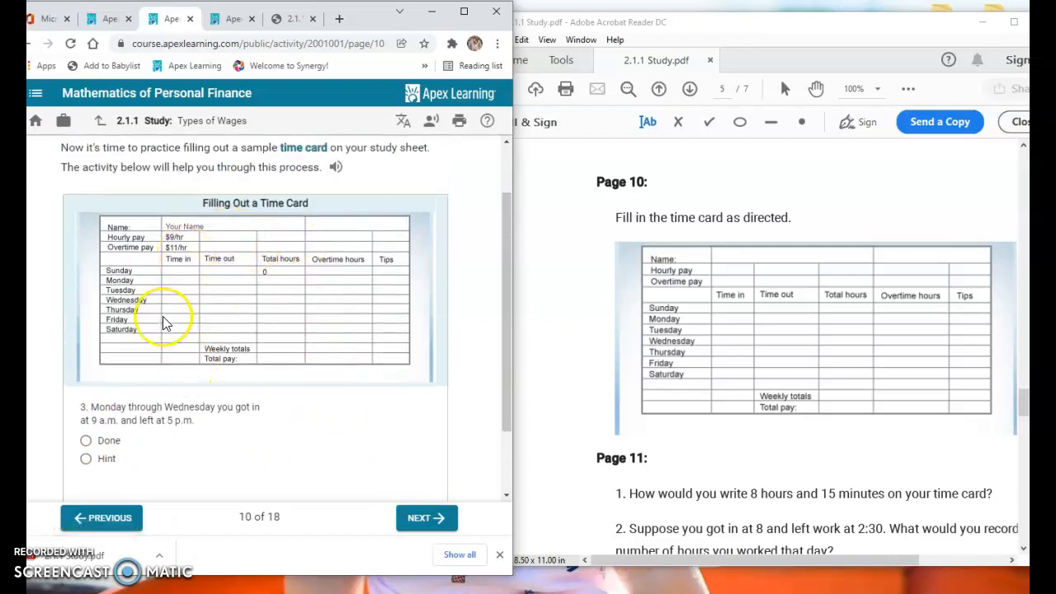
Fill in the worker's name and an hourly pay of $9/hr on the Page 10 time card in the PDF
{"action": "left_click", "coordinate": [718, 259]}
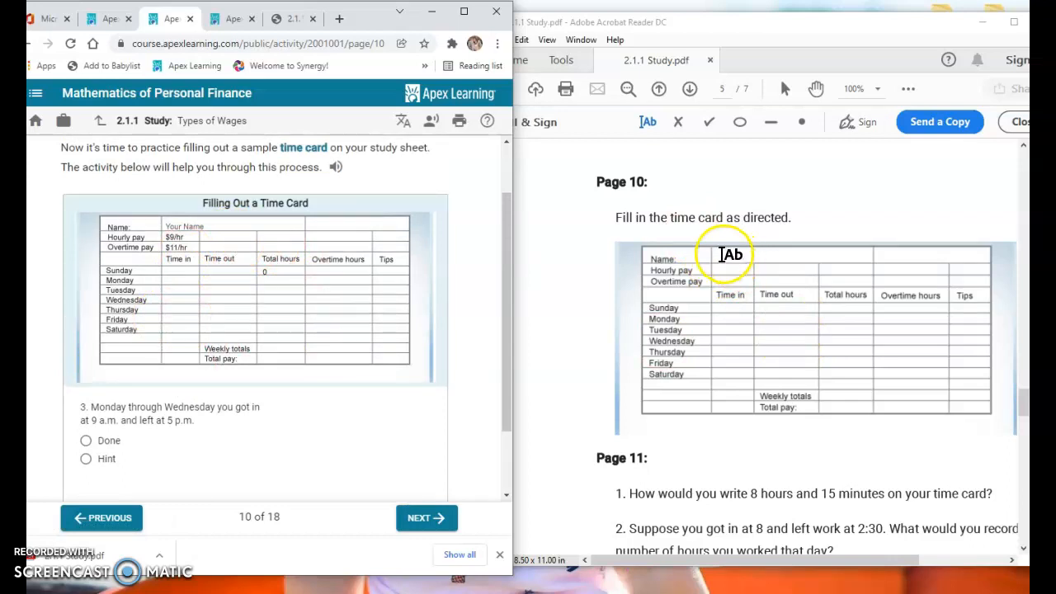
{"action": "left_click", "coordinate": [847, 224]}
{"action": "left_click", "coordinate": [728, 255]}
{"action": "type", "text": "Mrs. Thompson"}
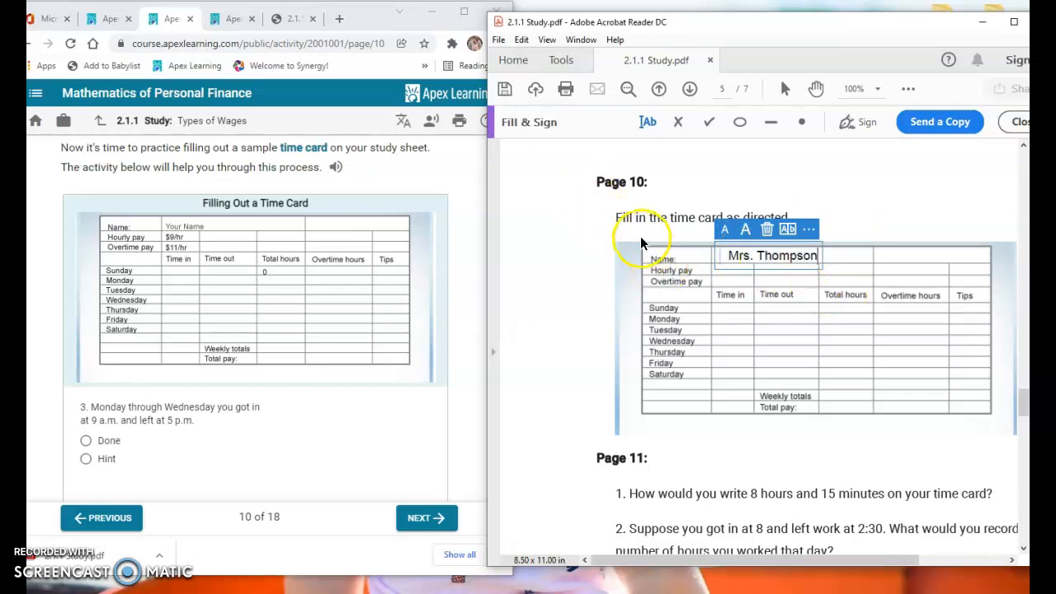
{"action": "left_click", "coordinate": [773, 295]}
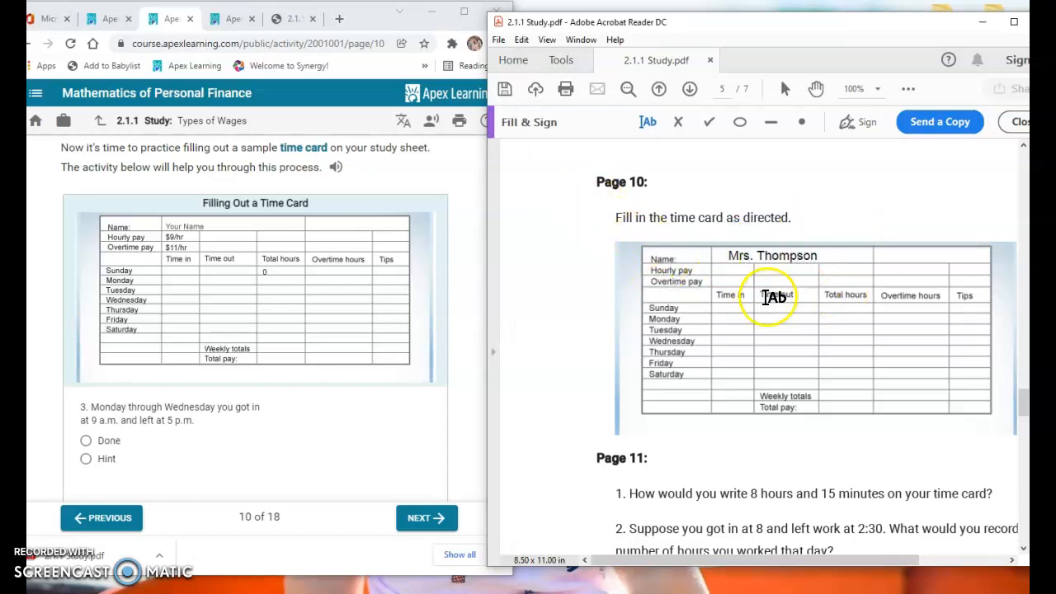
{"action": "left_click", "coordinate": [715, 270]}
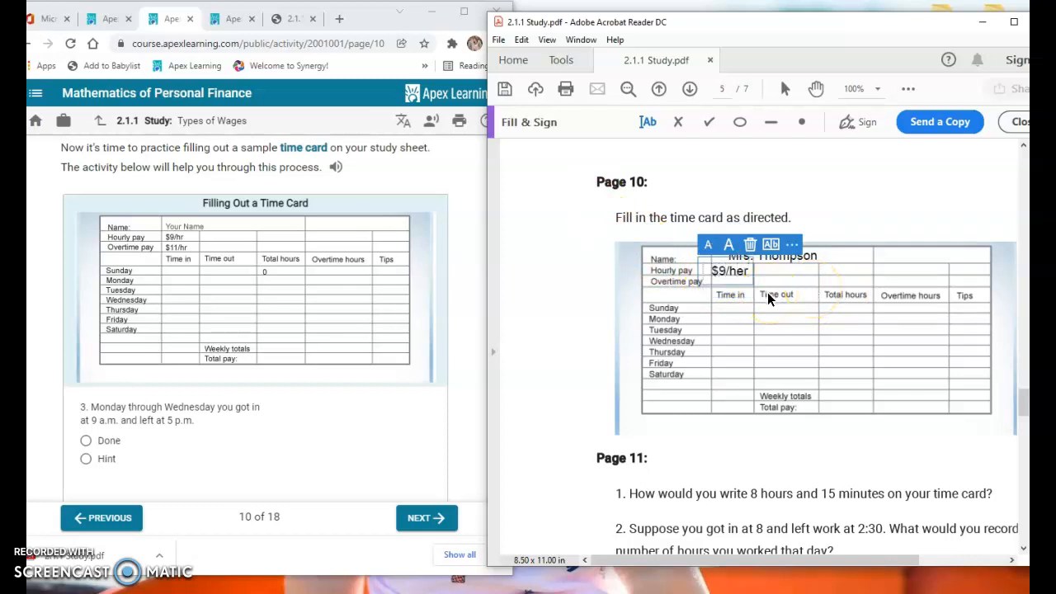
{"action": "left_click", "coordinate": [784, 303]}
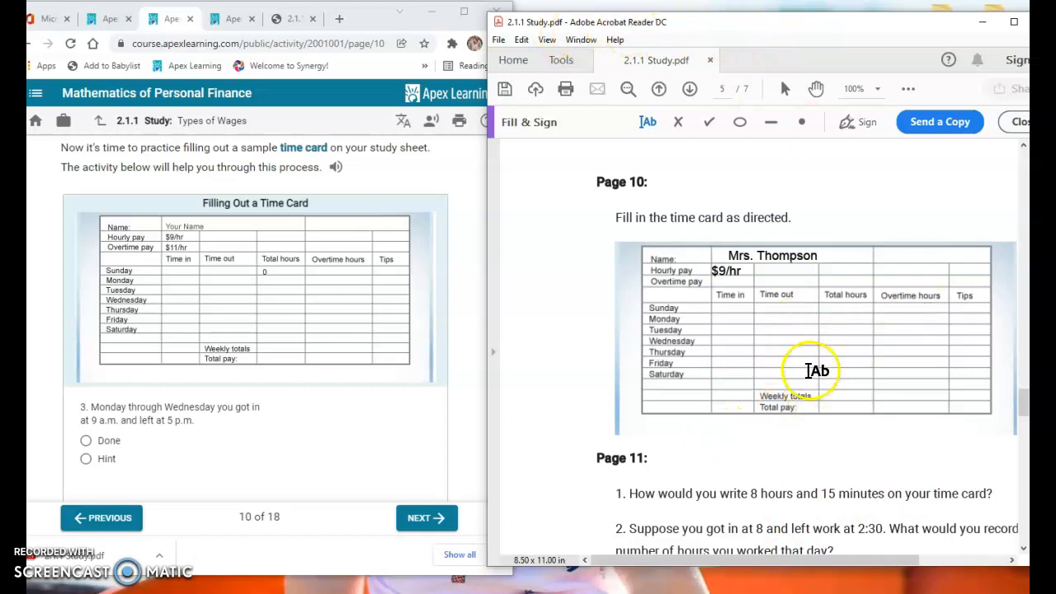
{"action": "scroll", "coordinate": [808, 373], "scroll_direction": "down", "scroll_amount": 2}
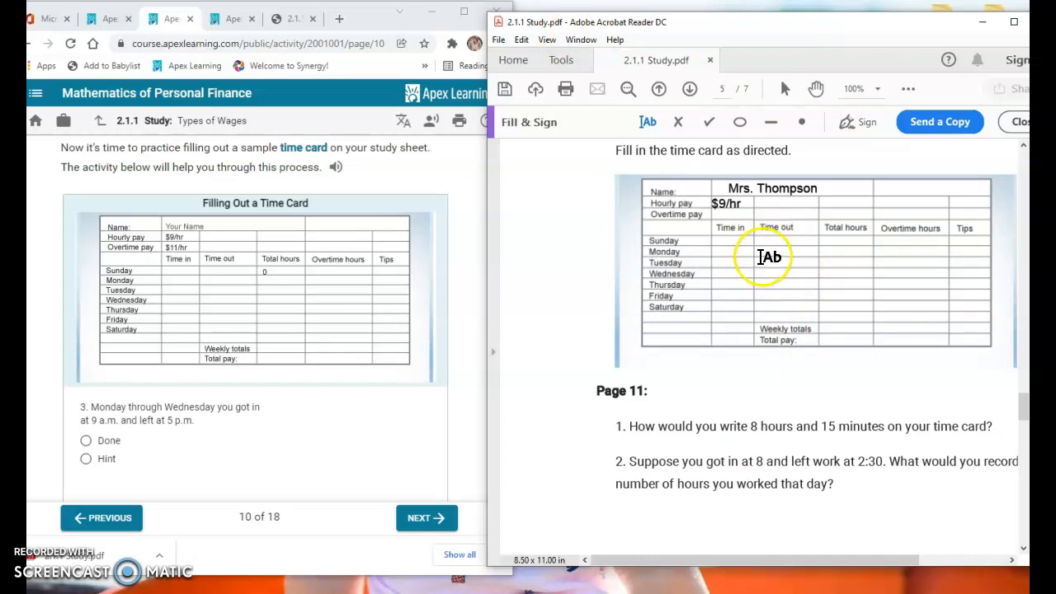
{"action": "scroll", "coordinate": [761, 257], "scroll_direction": "down", "scroll_amount": 3}
{"action": "scroll", "coordinate": [761, 255], "scroll_direction": "up", "scroll_amount": 4}
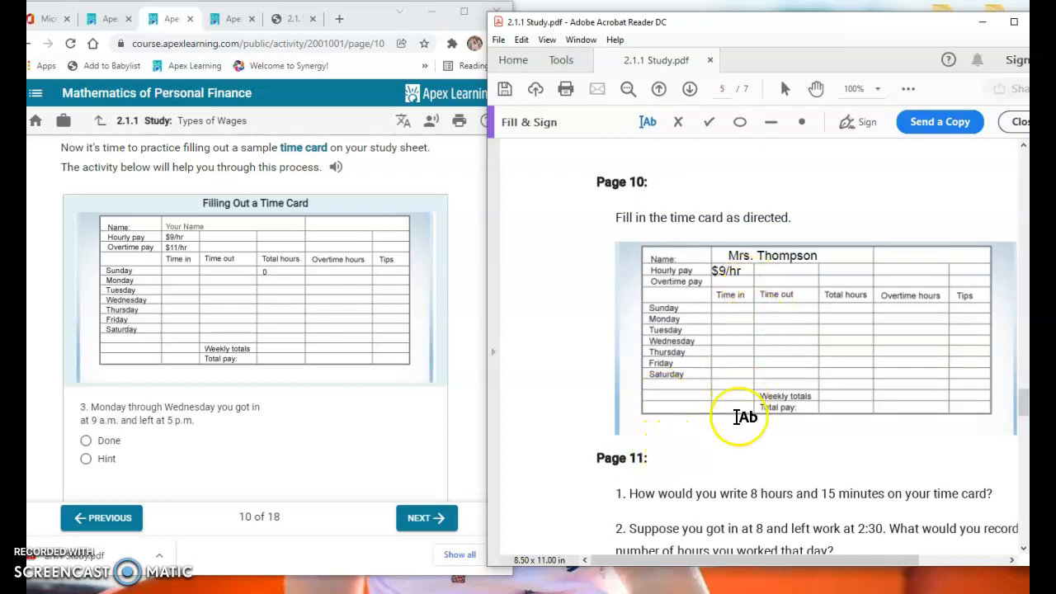
{"action": "scroll", "coordinate": [742, 446], "scroll_direction": "down", "scroll_amount": 3}
{"action": "scroll", "coordinate": [740, 444], "scroll_direction": "down", "scroll_amount": 3}
{"action": "scroll", "coordinate": [738, 443], "scroll_direction": "up", "scroll_amount": 6}
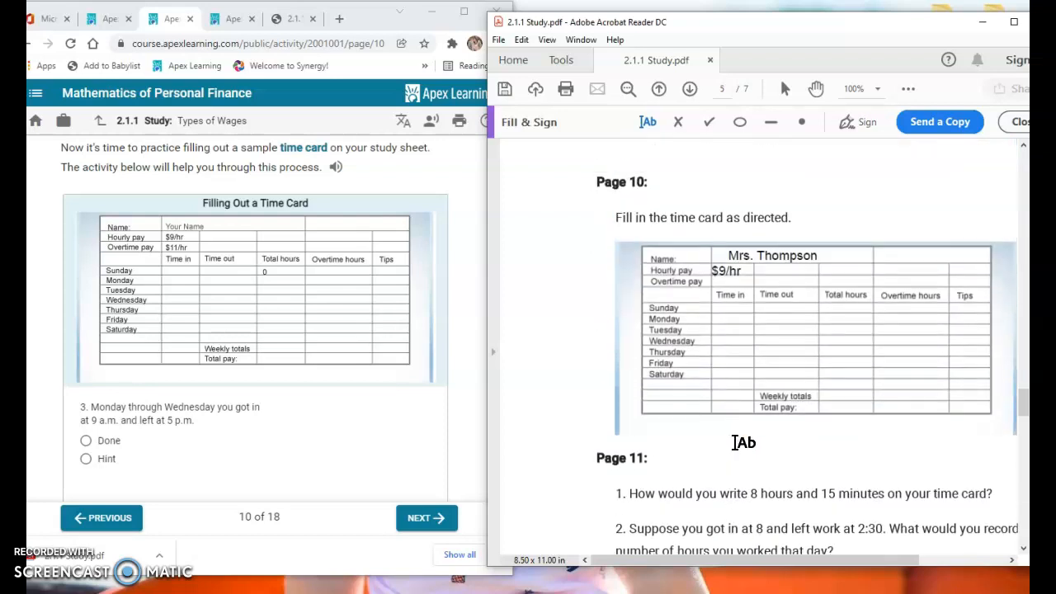